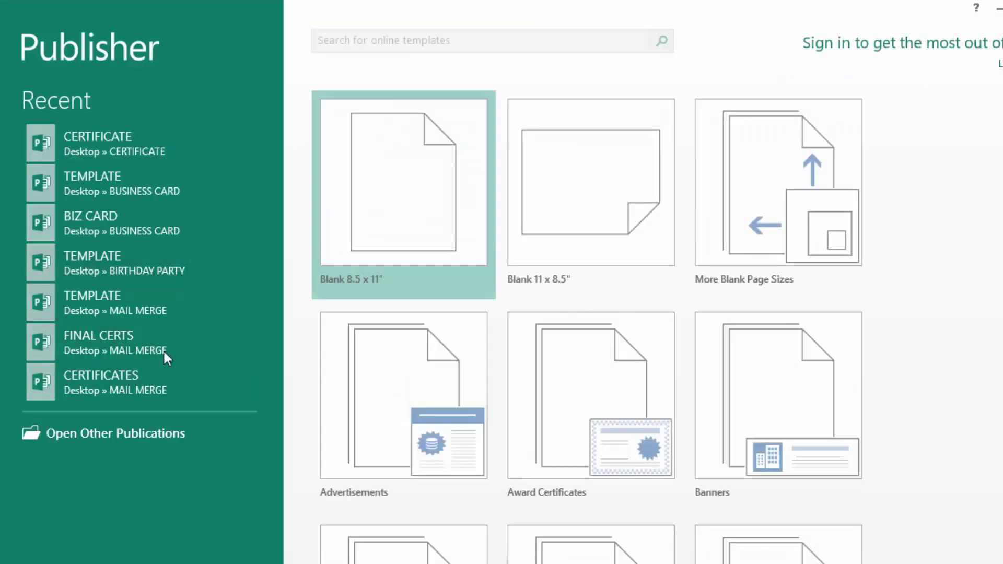
Step: Search Windows for 'word', launch Word 2013 and start a blank document
key("super")
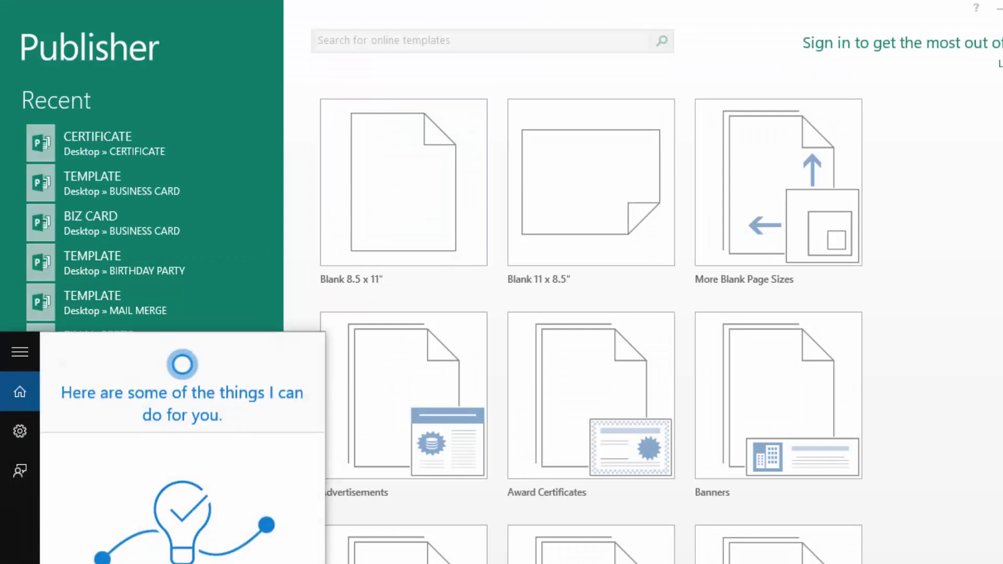
type("word")
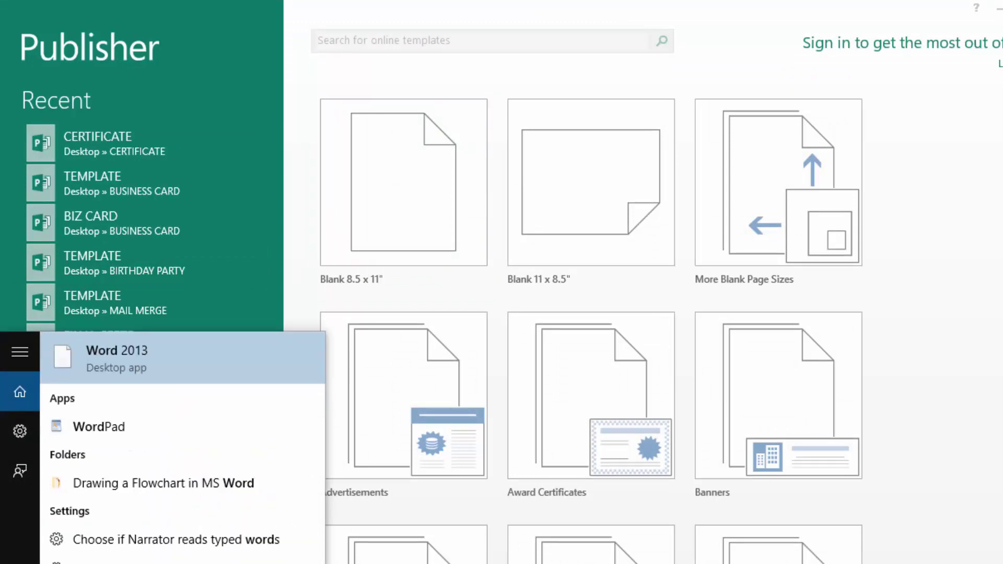
left_click(127, 352)
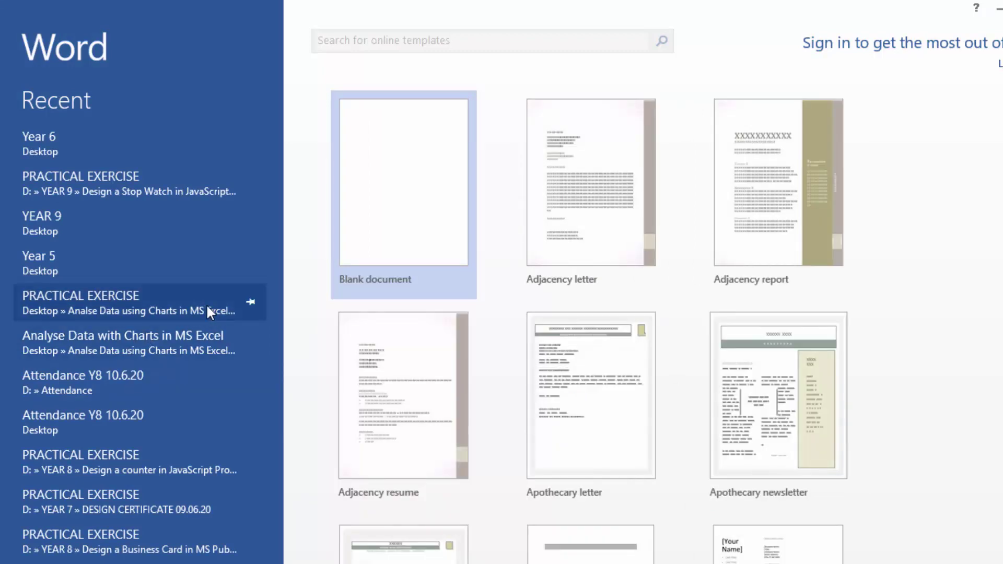
left_click(387, 201)
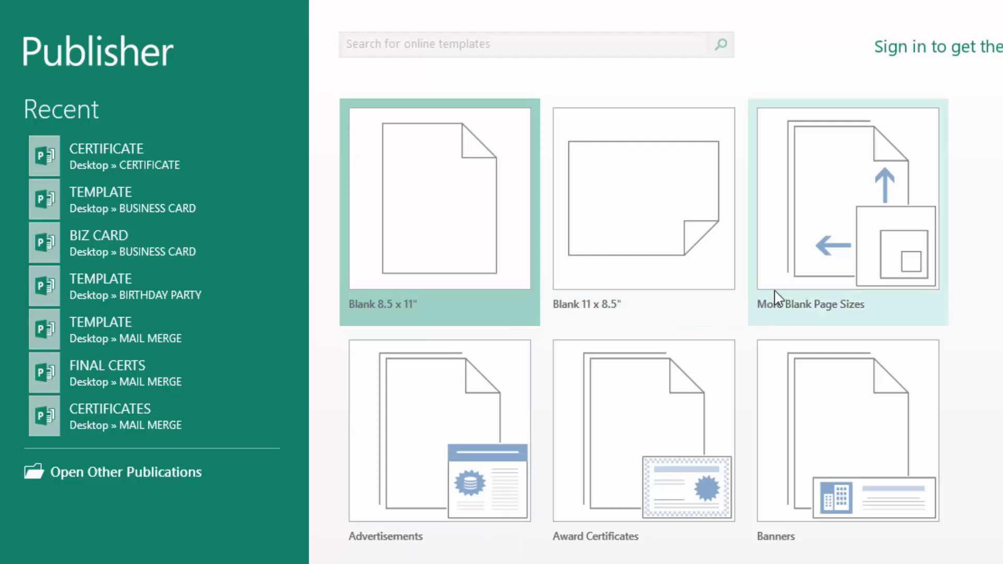
Step: Create a blank A4 (Landscape) publication from the More Blank Page Sizes gallery
left_click(815, 274)
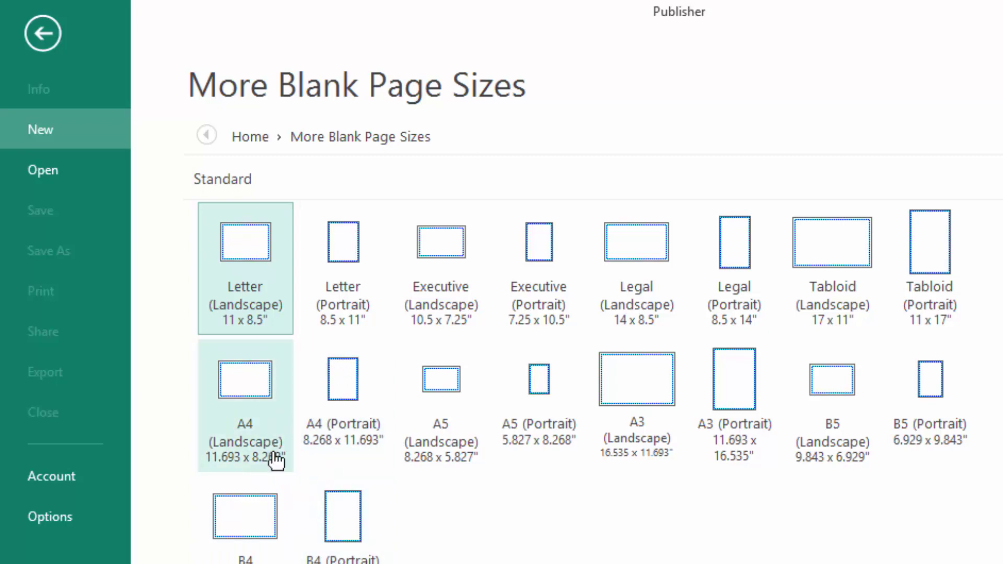
left_click(247, 414)
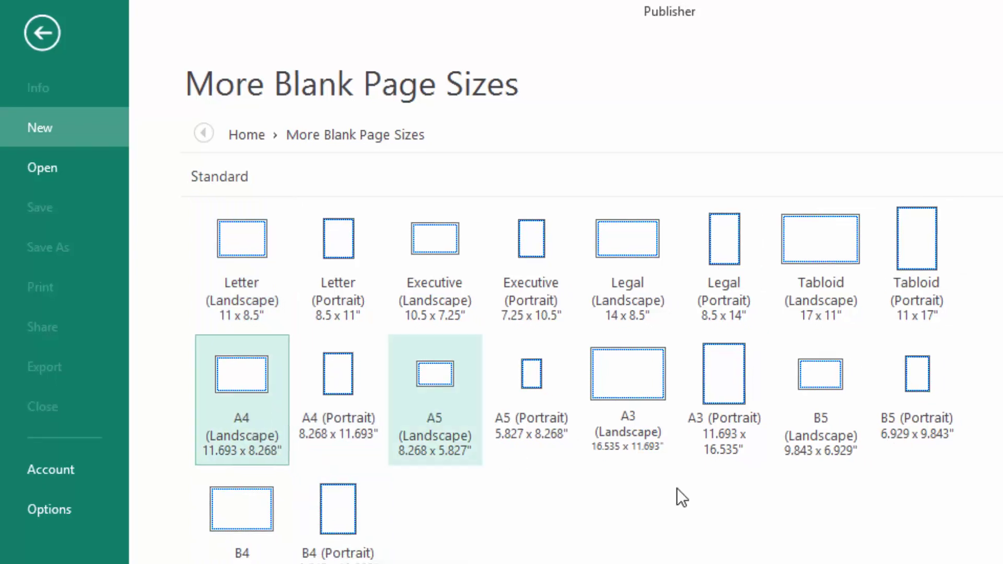
left_click(883, 514)
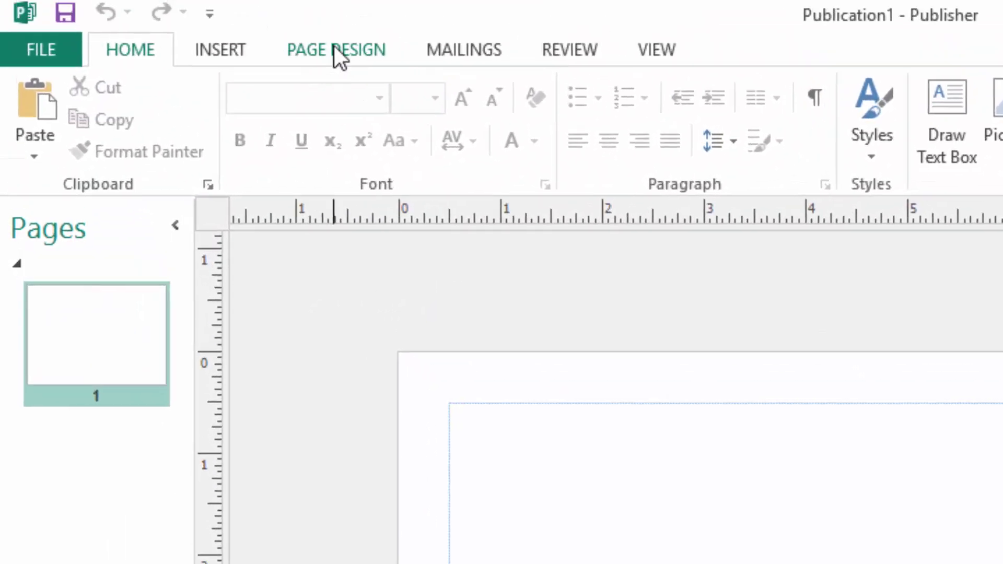
Step: Check Page Setup, then place a vertical guide at the page centre as the fold line
left_click(299, 12)
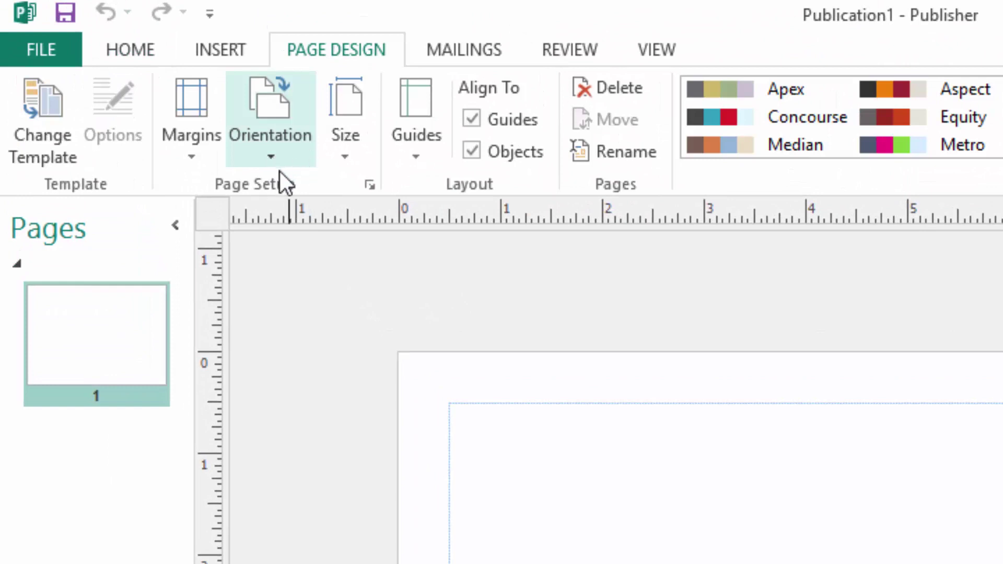
left_click(344, 140)
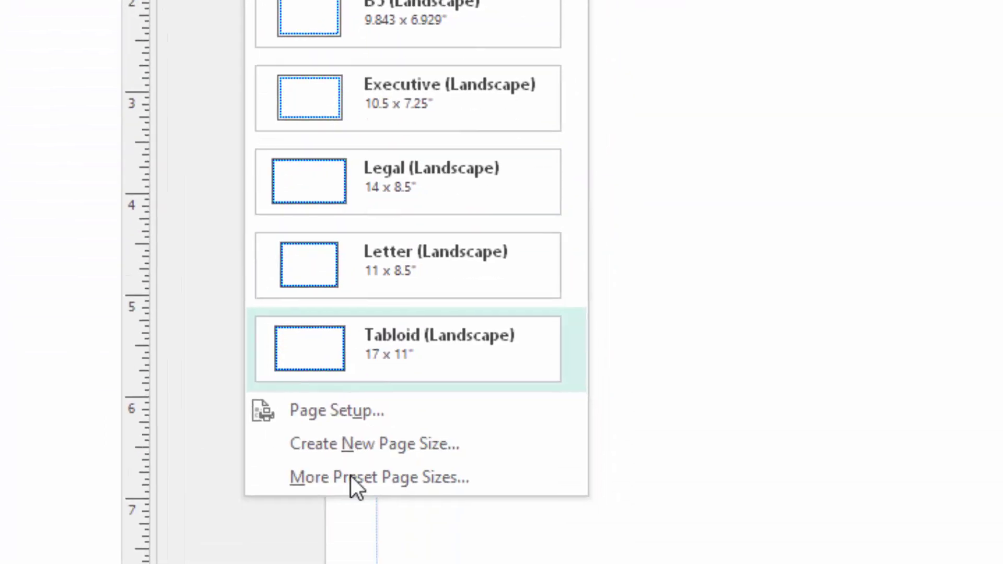
left_click(325, 410)
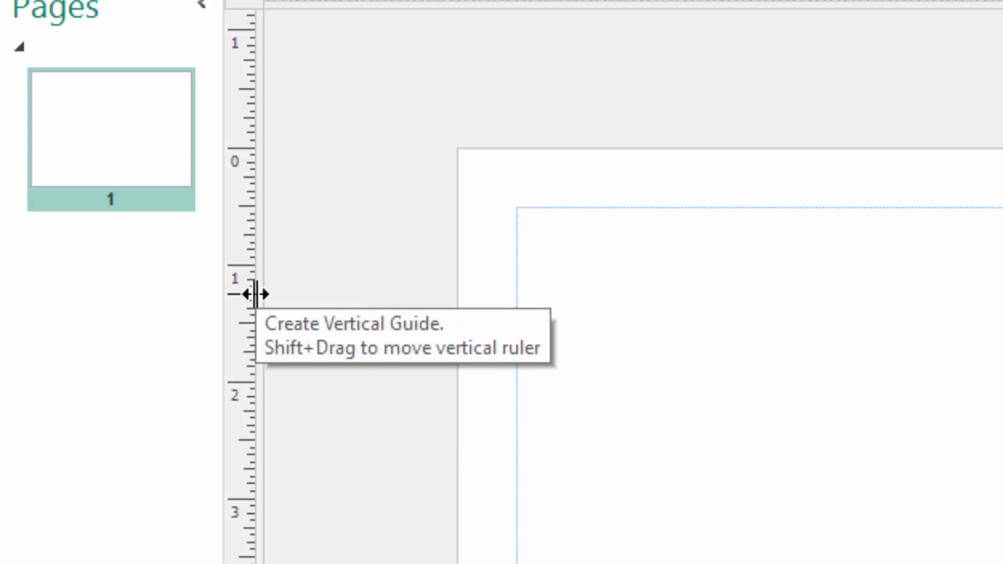
left_click_drag(255, 293, 456, 304)
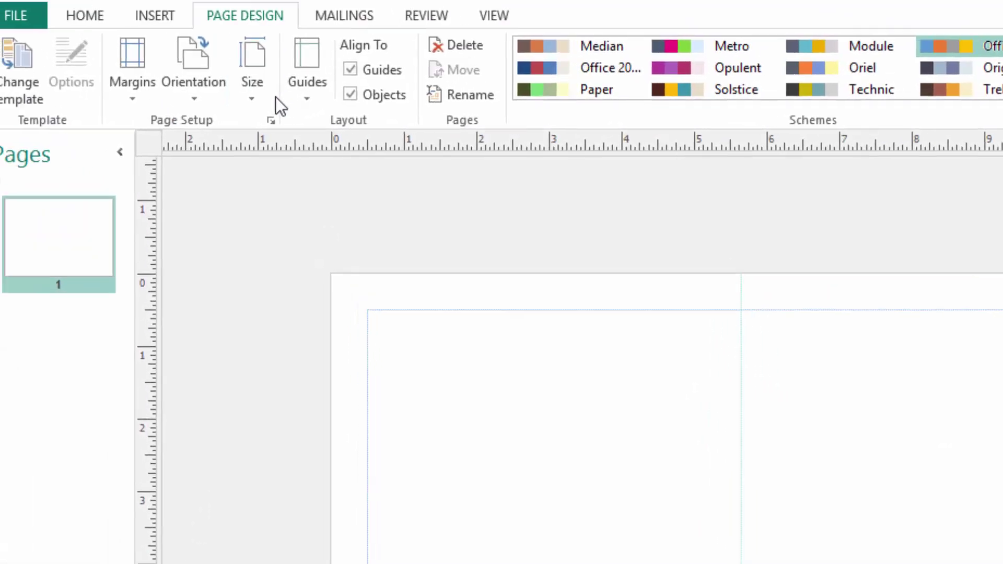
Step: In Page Setup, lower the top, left, bottom and right margin guides to 0.2"
left_click(252, 99)
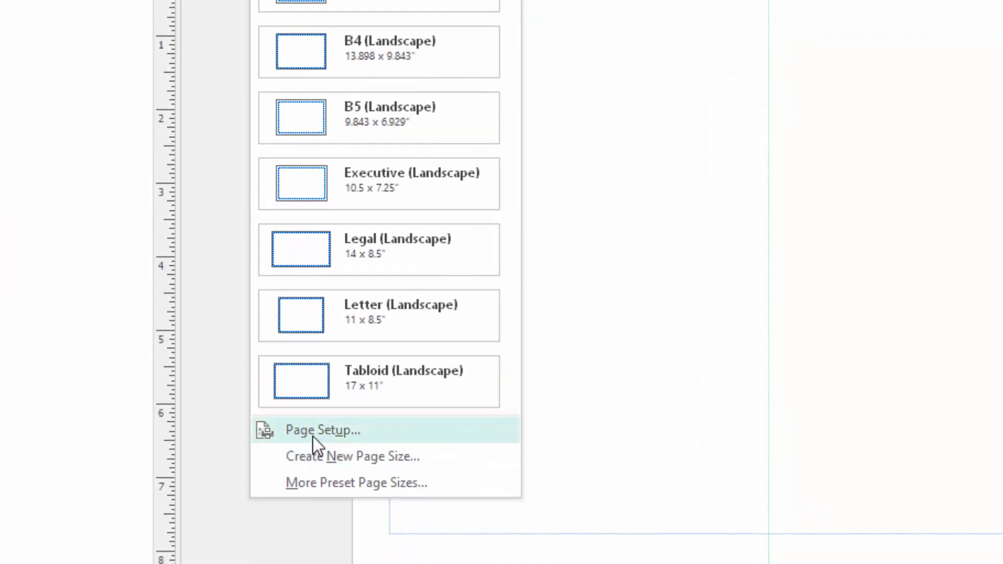
left_click(316, 488)
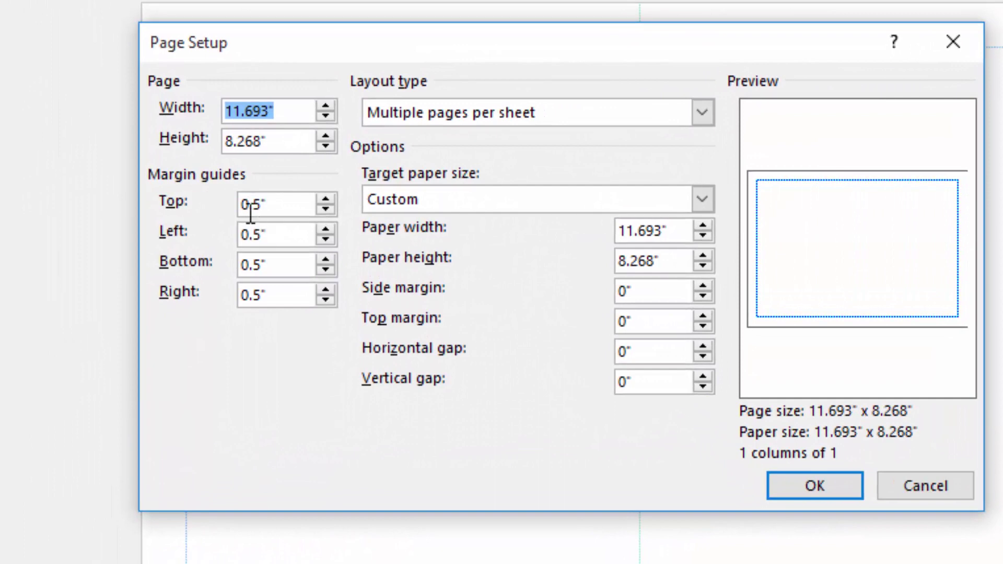
left_click(325, 209)
left_click(325, 209)
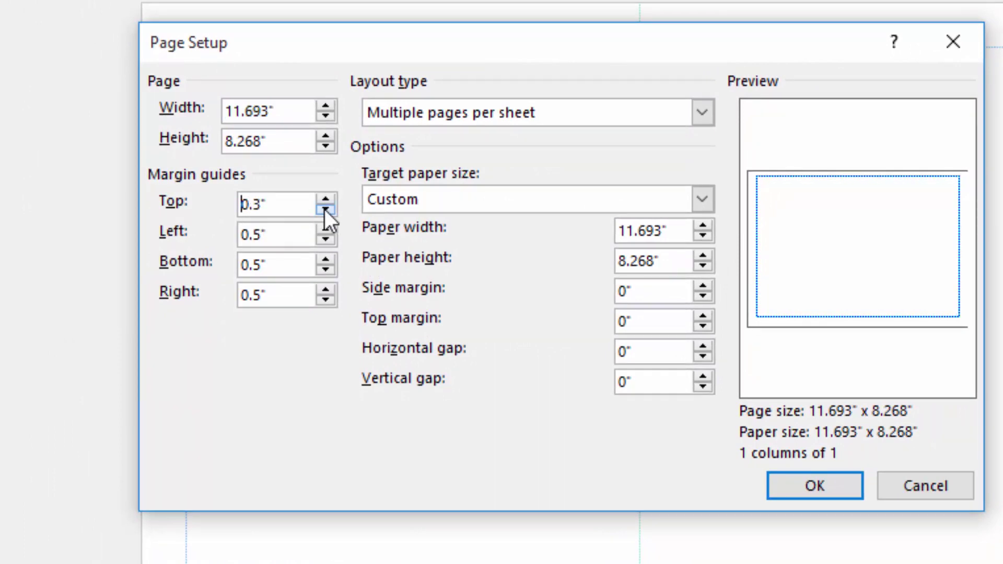
left_click(324, 209)
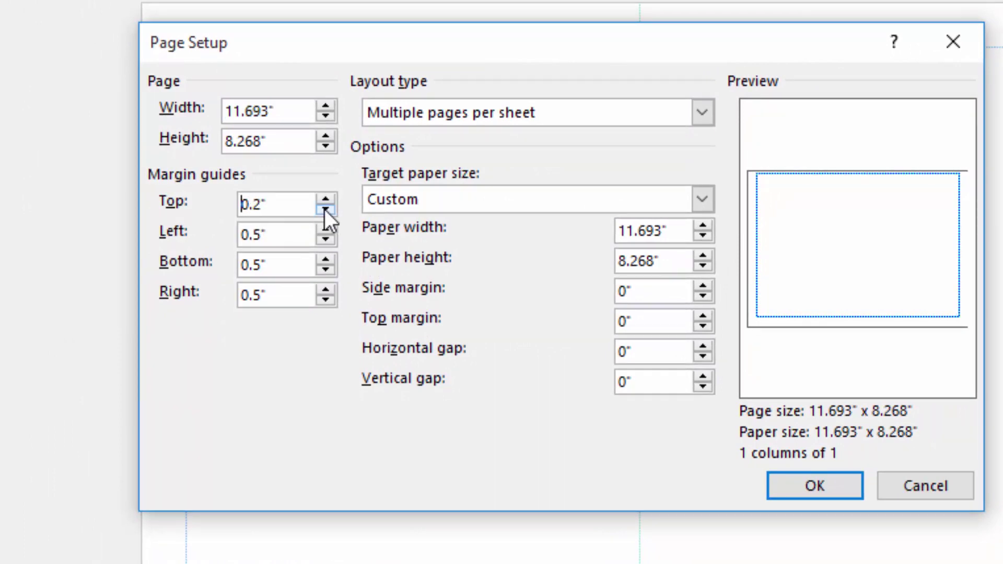
left_click(324, 239)
left_click(324, 239)
left_click(324, 239)
left_click(324, 270)
left_click(325, 269)
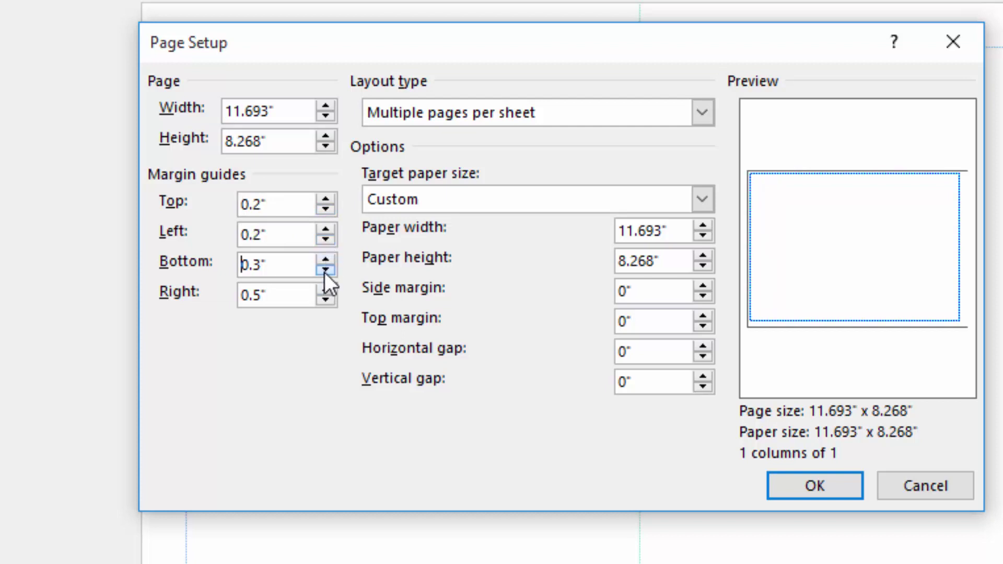
left_click(325, 269)
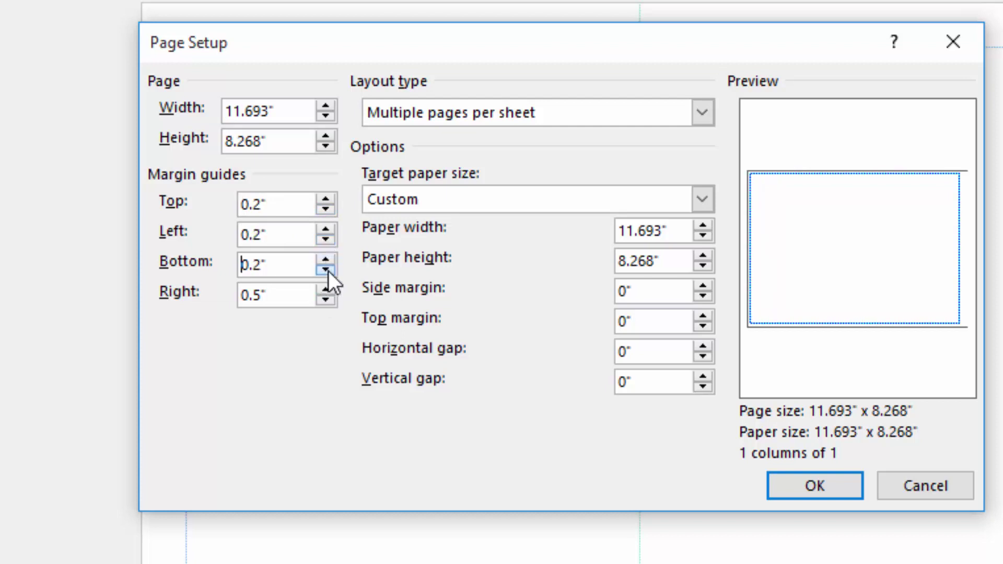
left_click(325, 300)
left_click(325, 300)
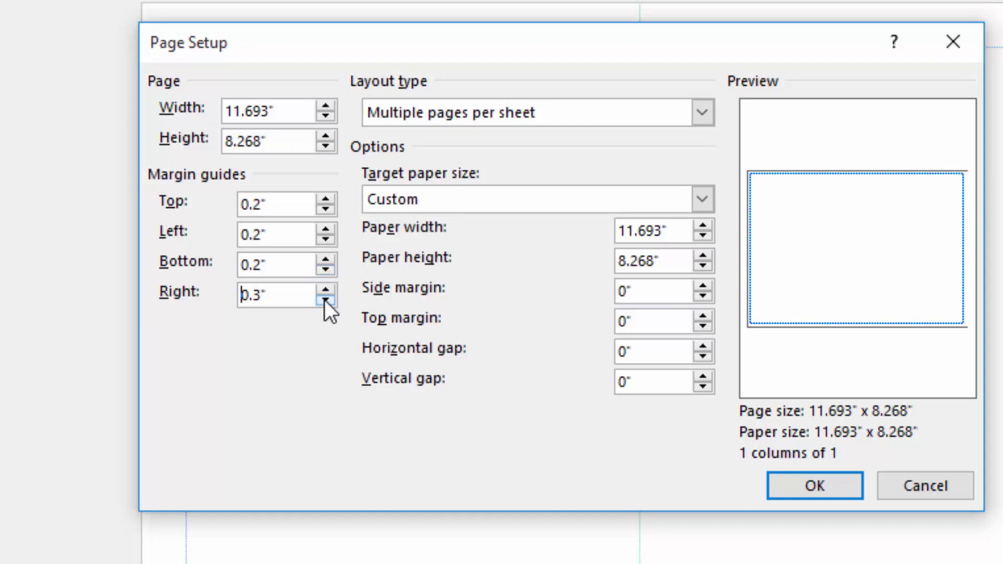
left_click(325, 300)
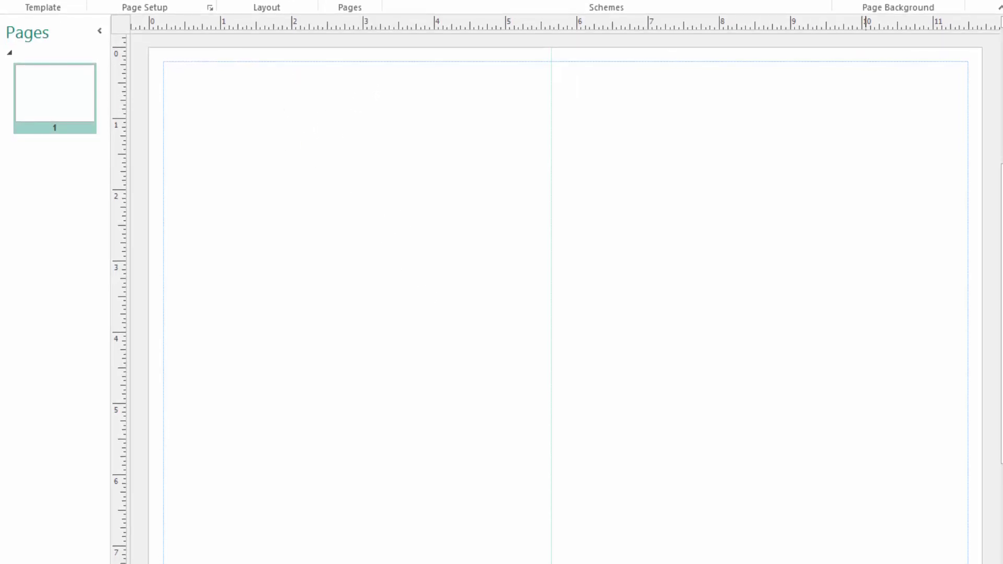
Step: Insert a duplicate of page 1 as page 2 and review both pages
scroll(864, 193, "down", 1)
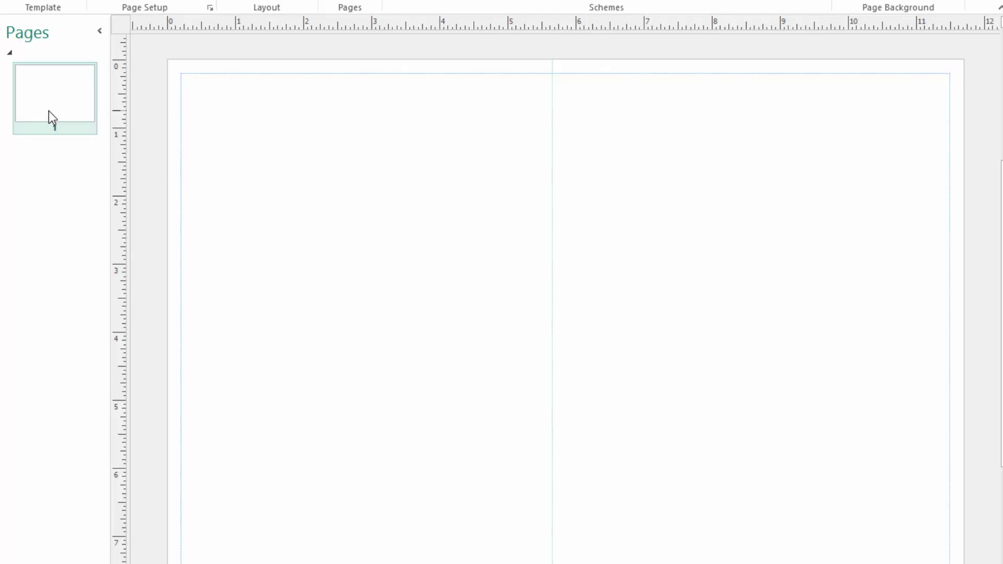
right_click(48, 97)
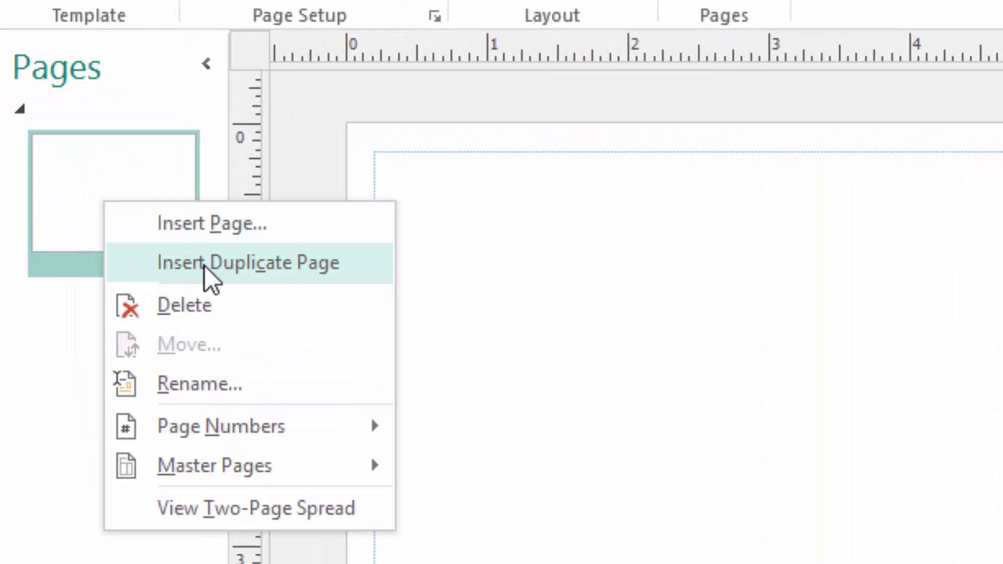
left_click(205, 265)
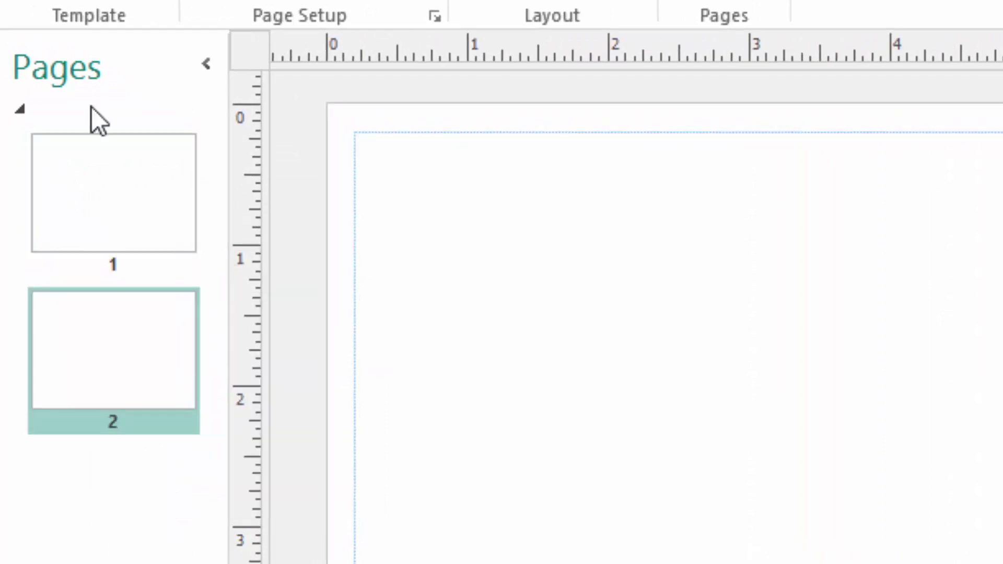
left_click(99, 193)
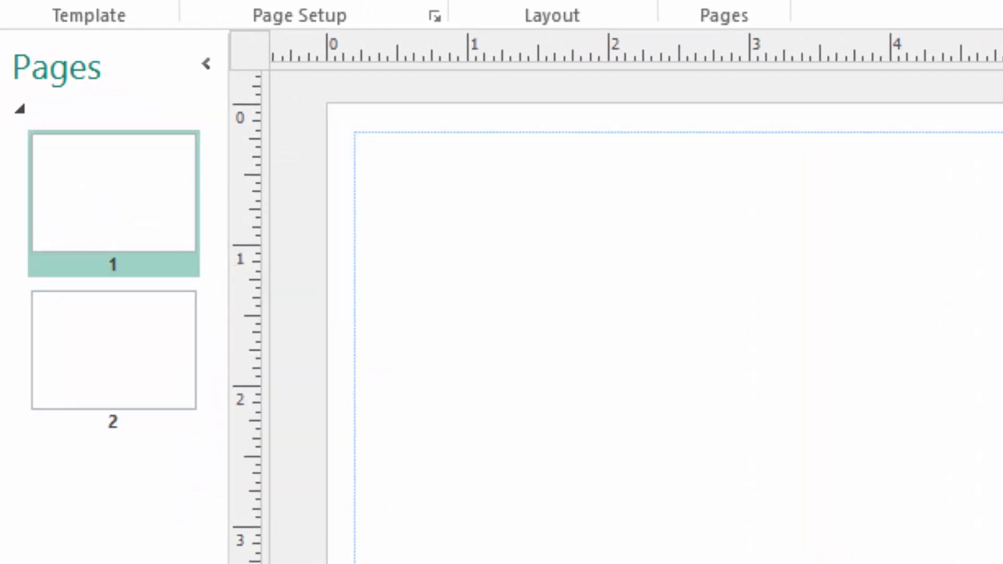
left_click(63, 360)
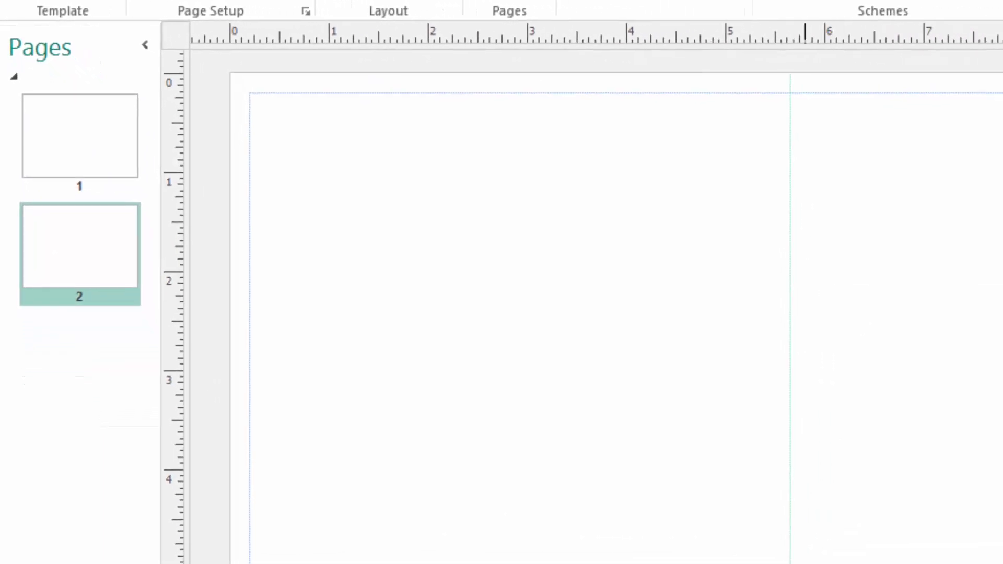
scroll(596, 314, "down", 3)
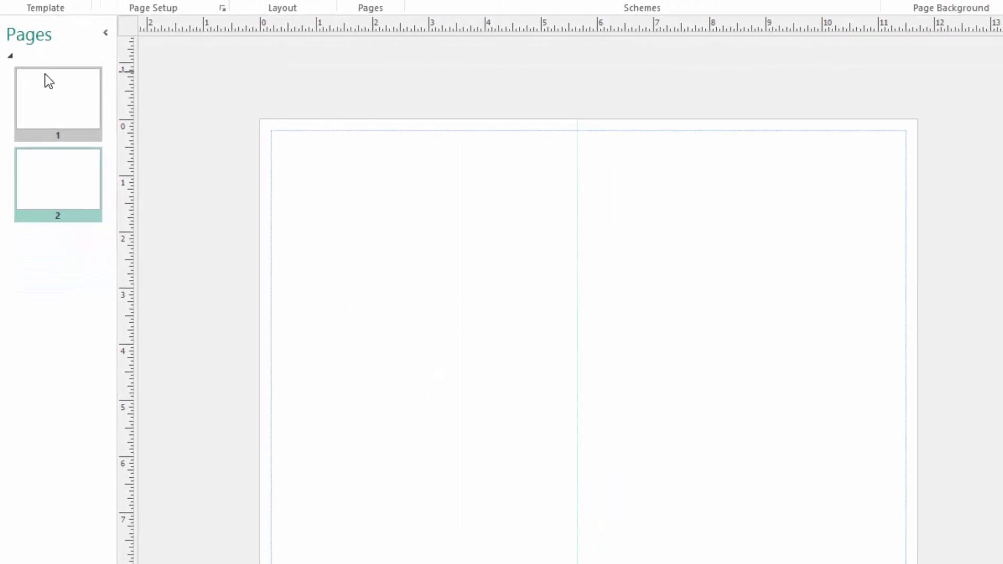
left_click(64, 115)
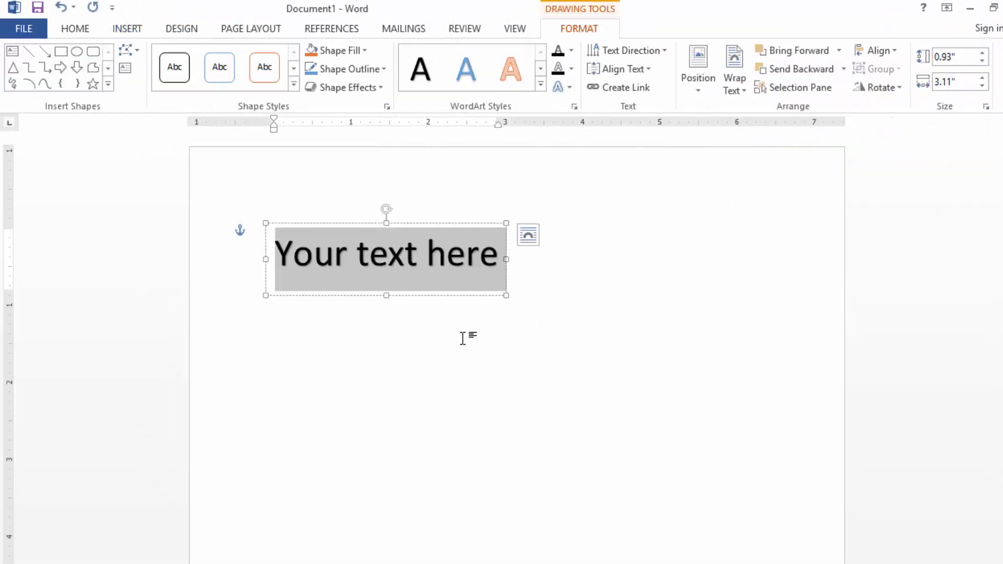
Step: Type 'Hanif Furniture Ltd' into the WordArt placeholder and select the title text
type("Hani")
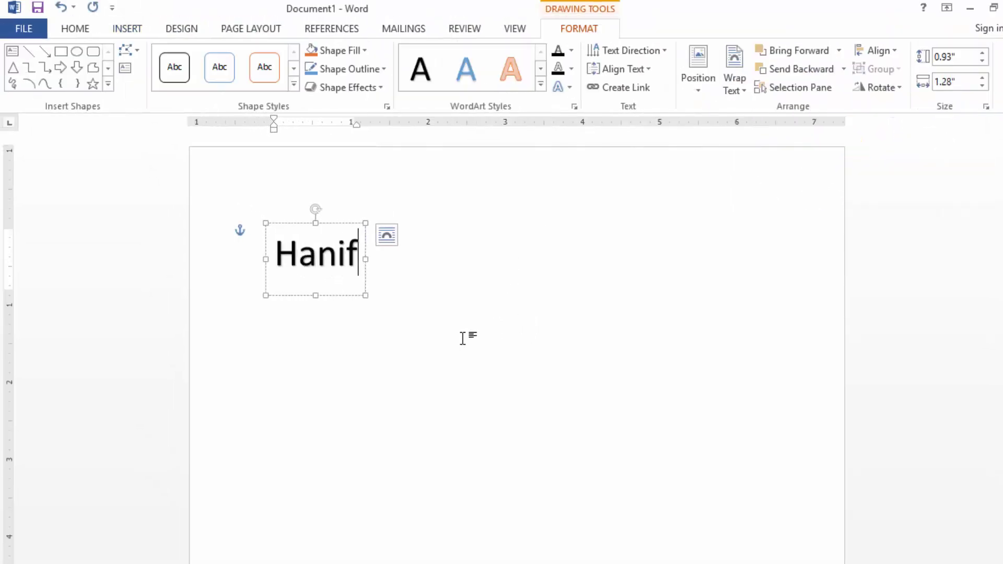
type("Furn")
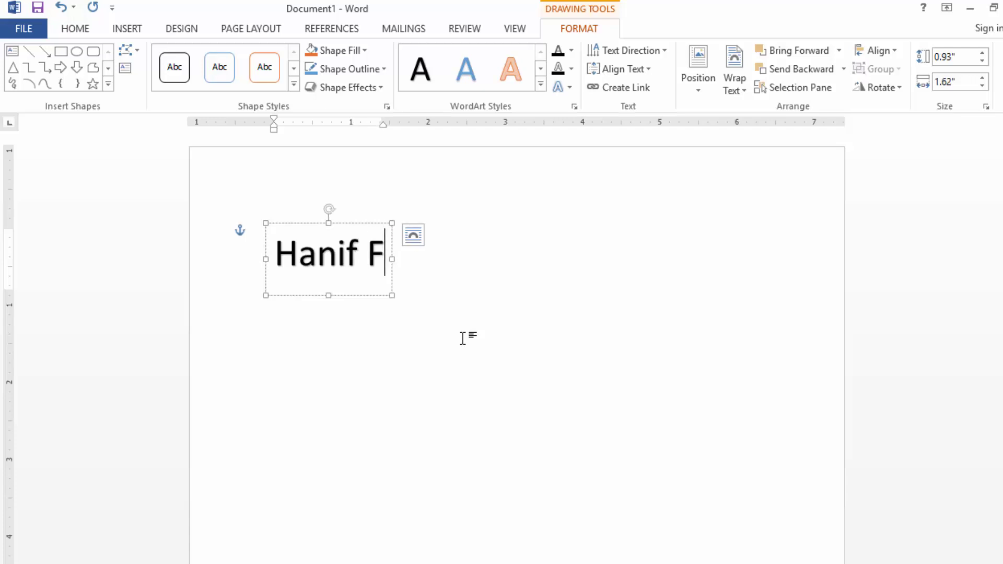
type("iture")
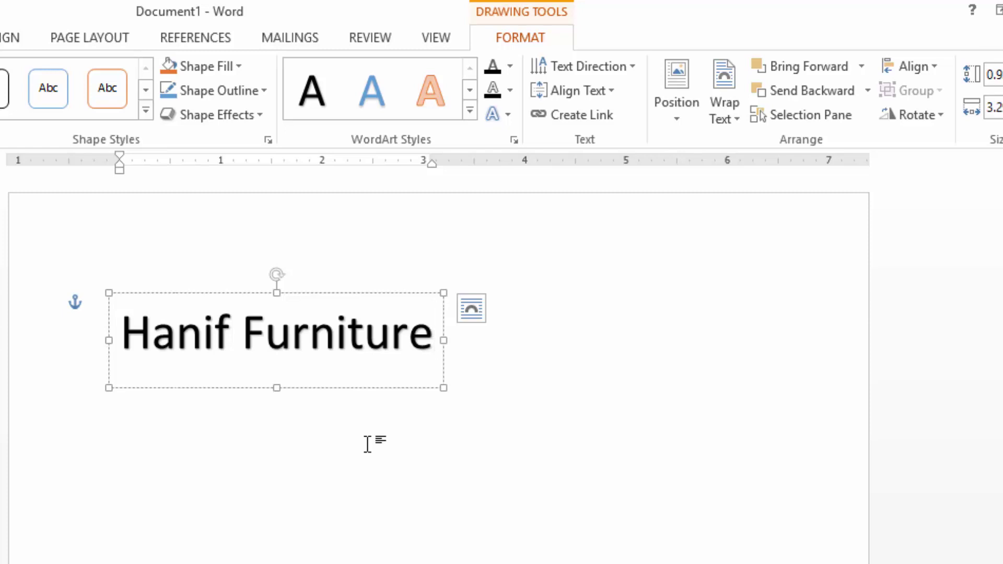
type(" Ltd")
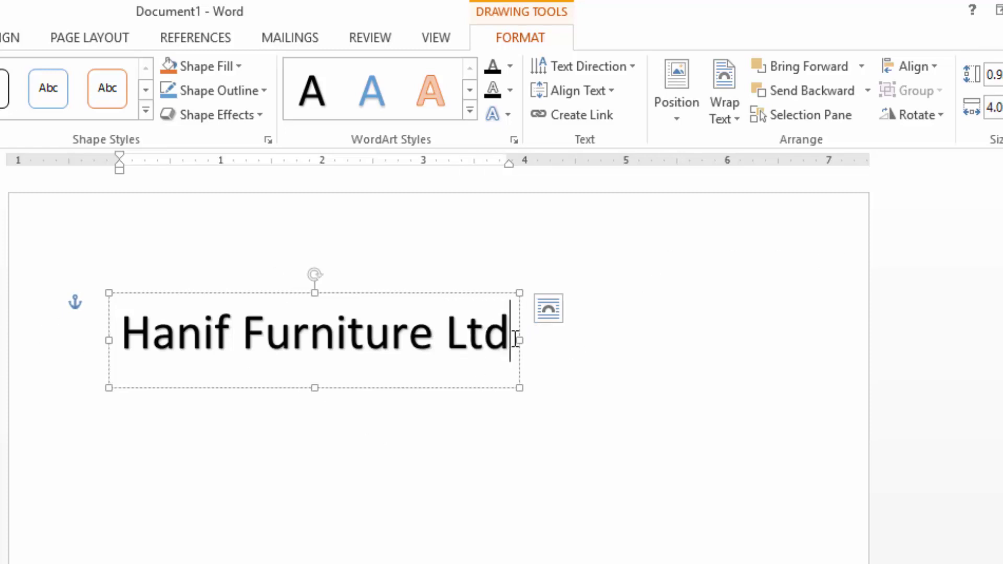
key("ctrl+shift+Left")
key("ctrl+shift+Left")
key("ctrl+shift+Left")
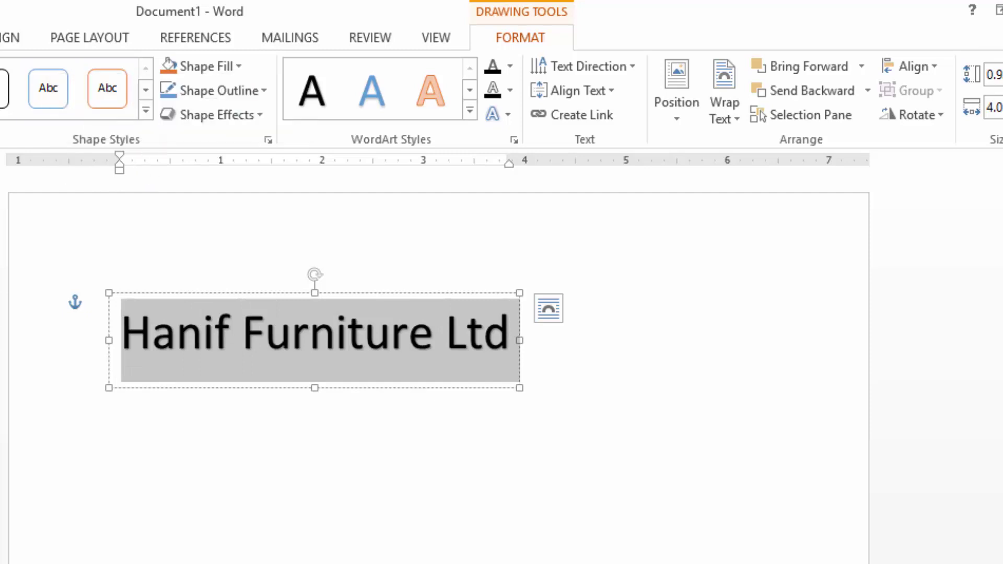
Step: Set the title text to 22 pt Forte and select the whole text box
left_click(0, 35)
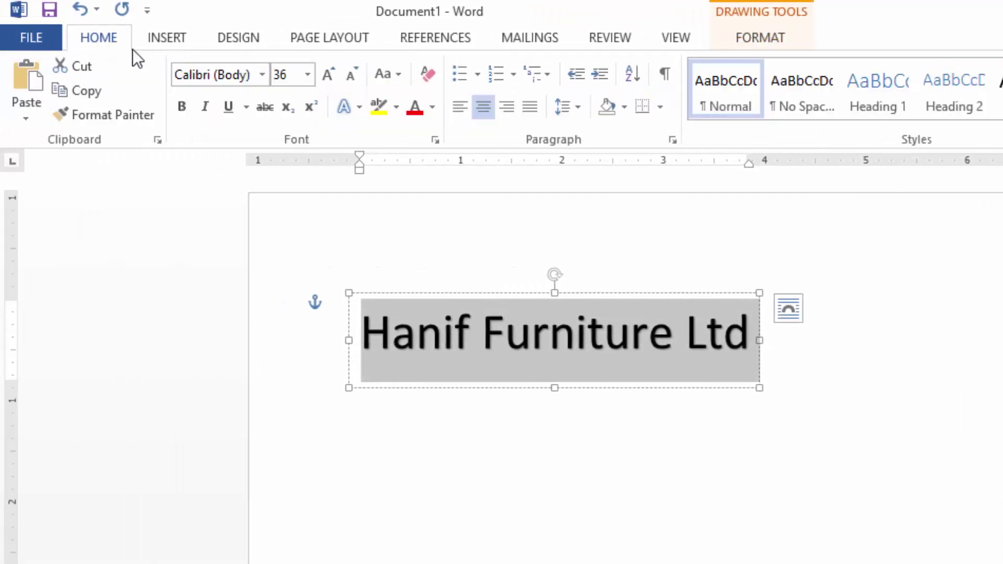
left_click(308, 76)
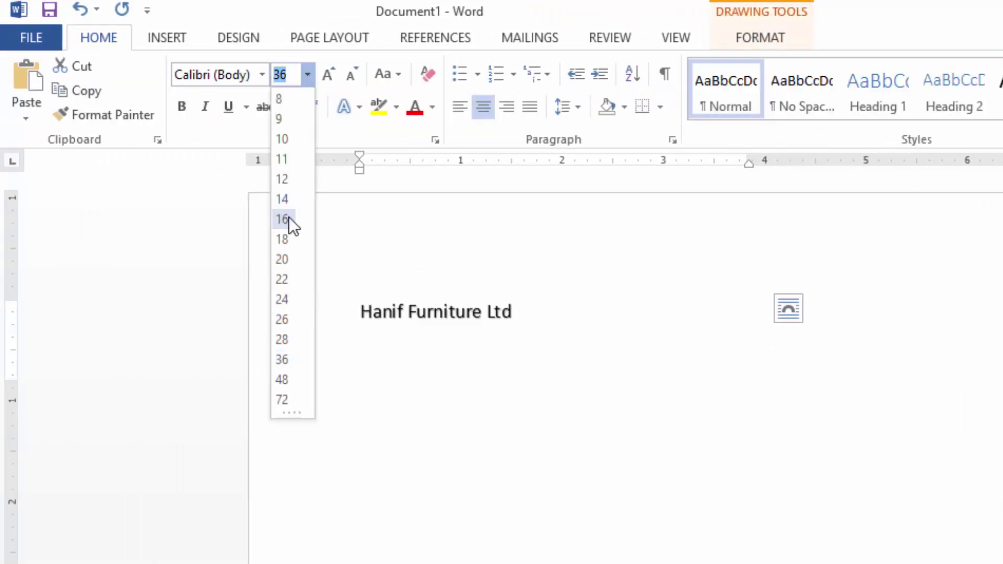
left_click(283, 272)
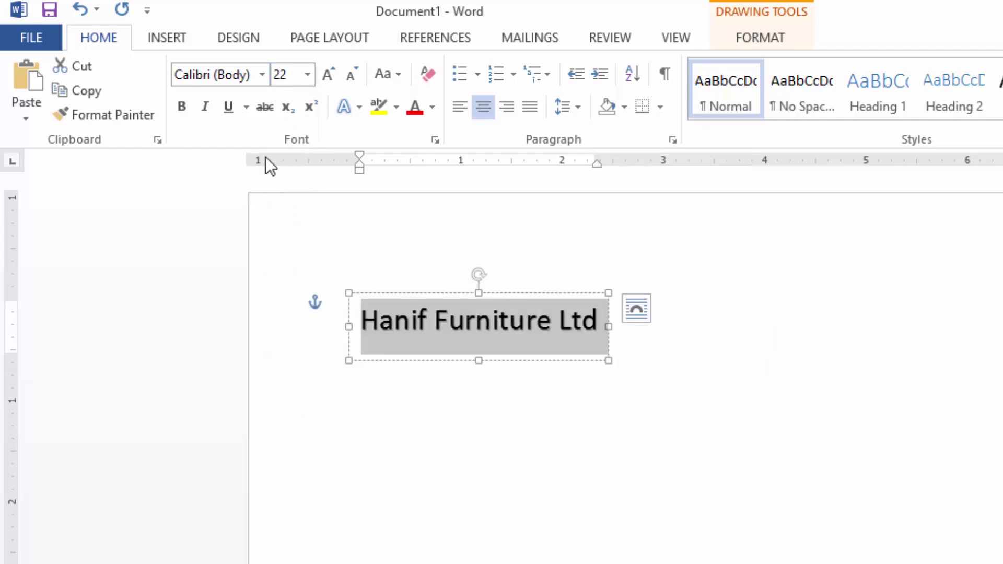
left_click(260, 75)
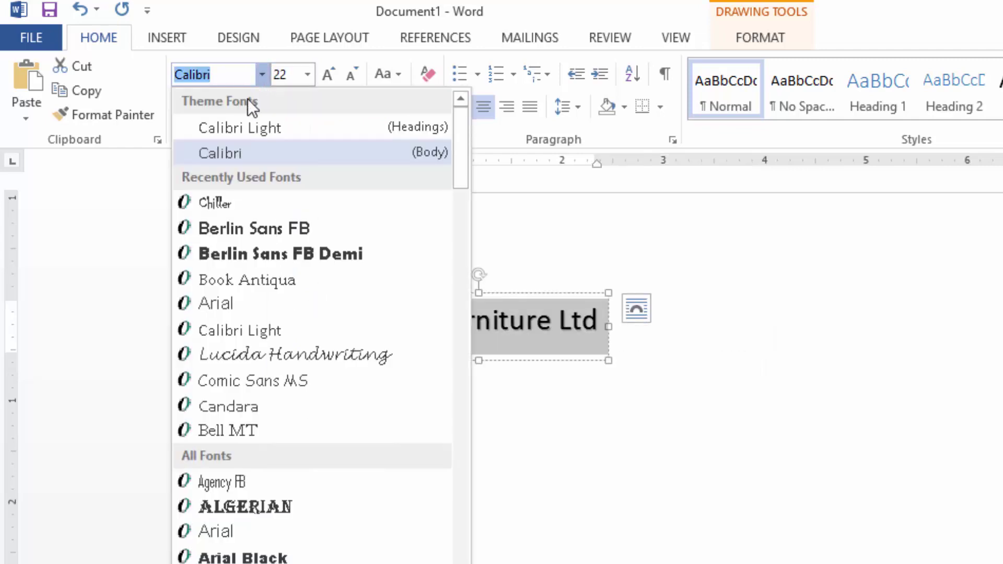
scroll(199, 501, "down", 6)
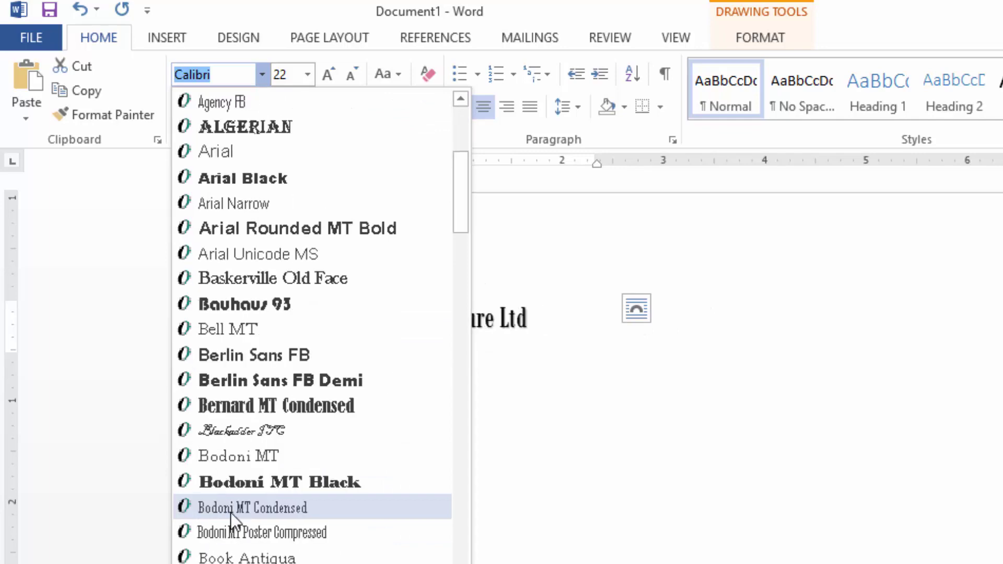
scroll(230, 520, "down", 5)
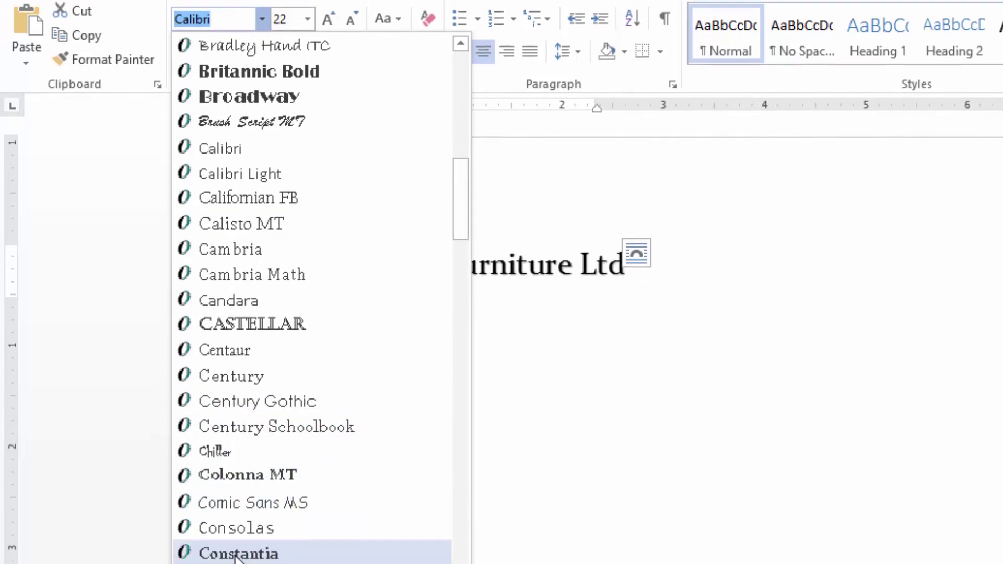
scroll(237, 454, "down", 2)
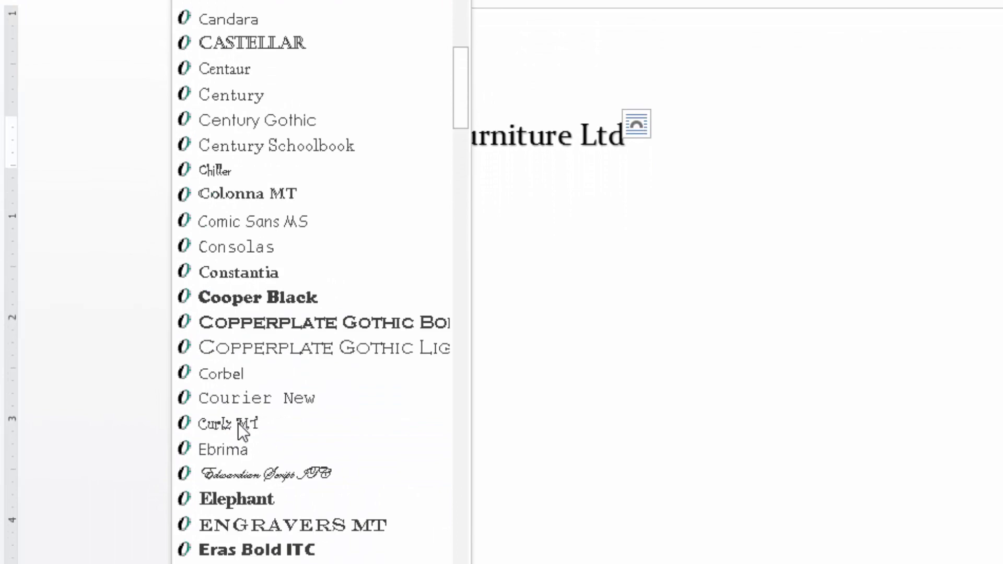
scroll(229, 394, "down", 4)
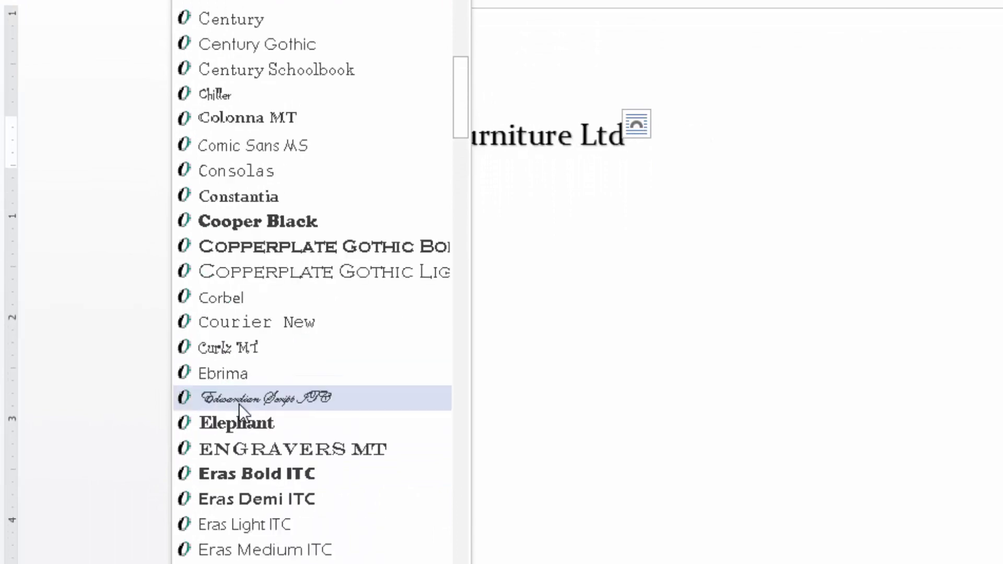
scroll(243, 423, "down", 5)
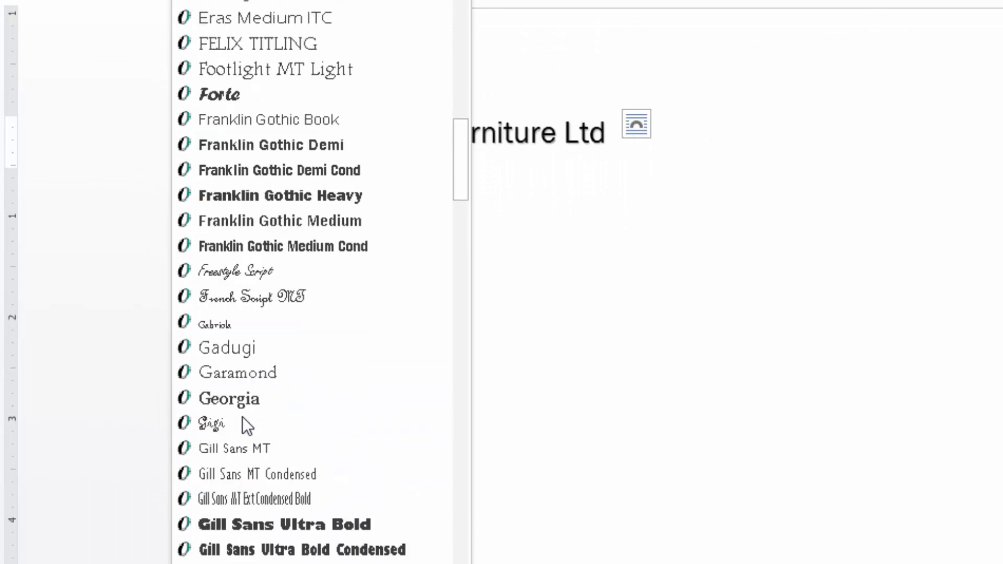
scroll(246, 424, "up", 1)
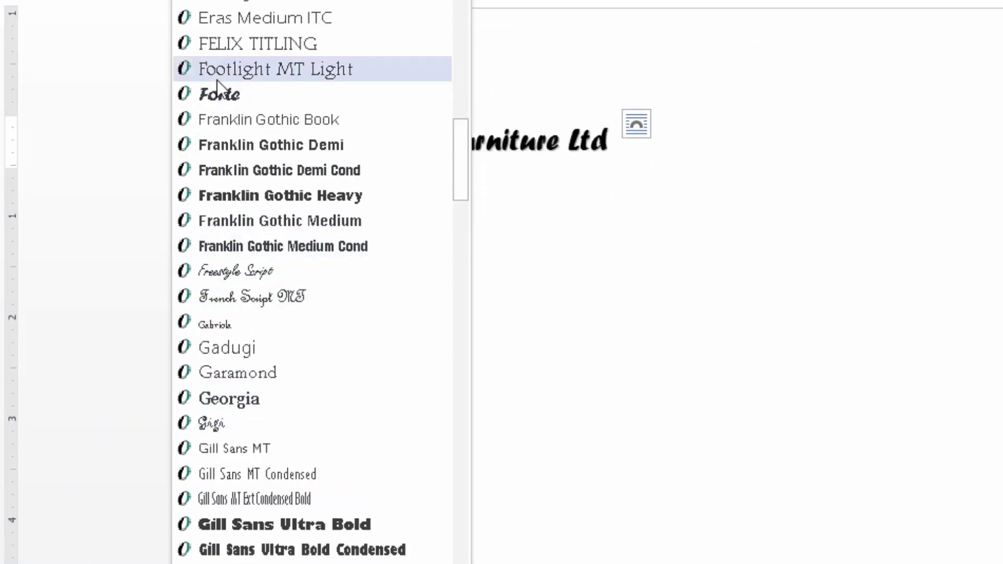
left_click(221, 93)
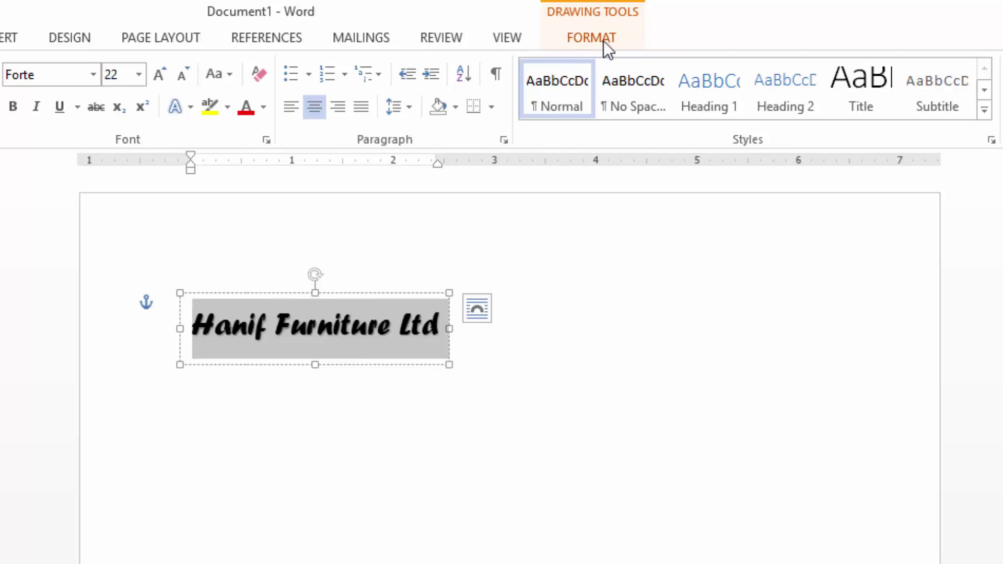
left_click(385, 294)
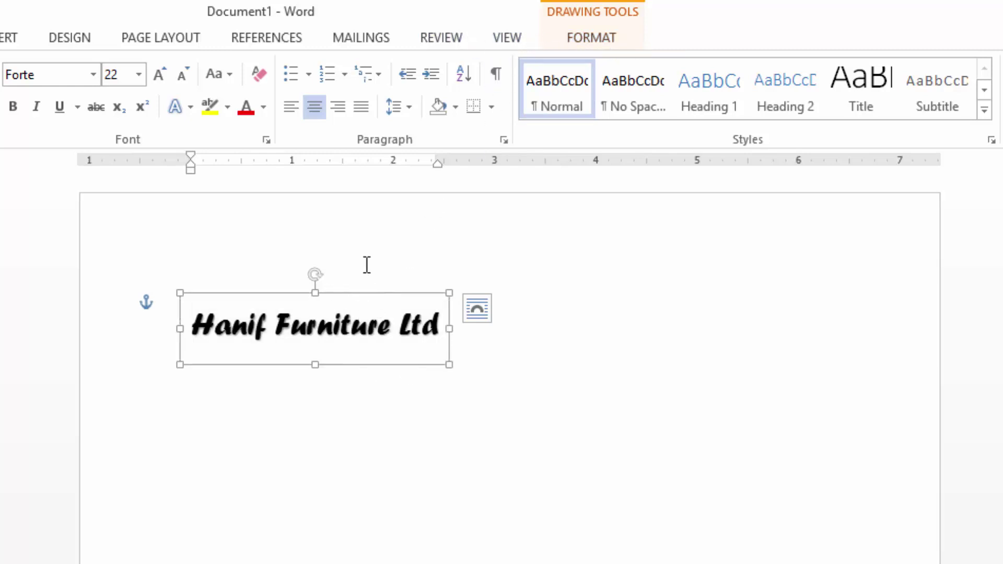
left_click(589, 32)
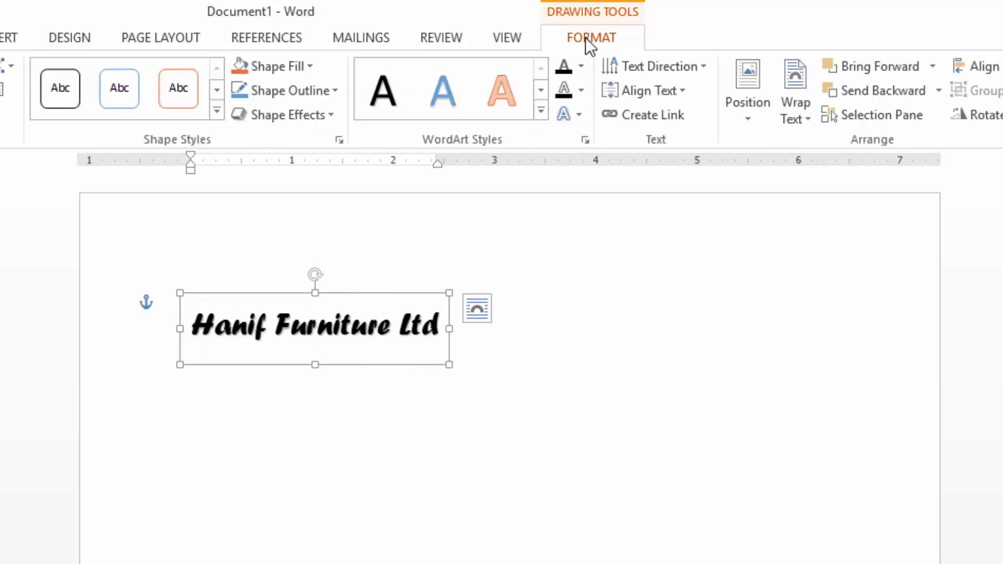
Step: Fill the title with dark orange and apply the Follow Path Arch Up transform
left_click(581, 65)
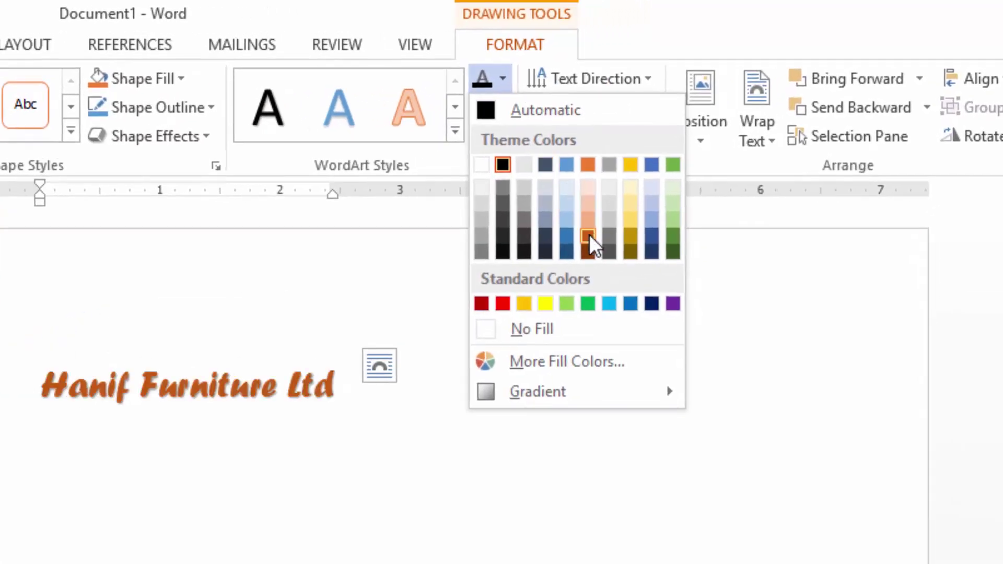
left_click(590, 234)
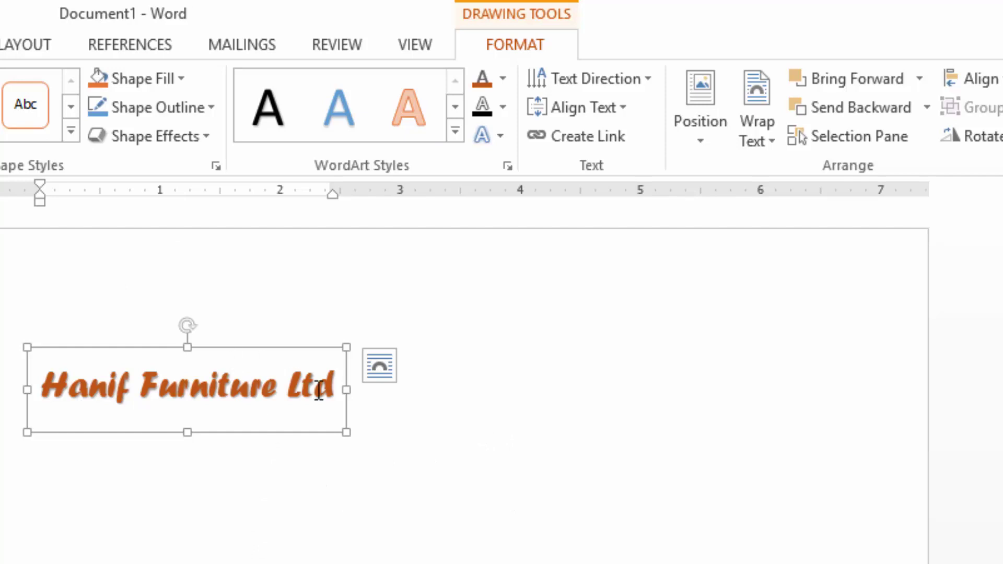
left_click(500, 137)
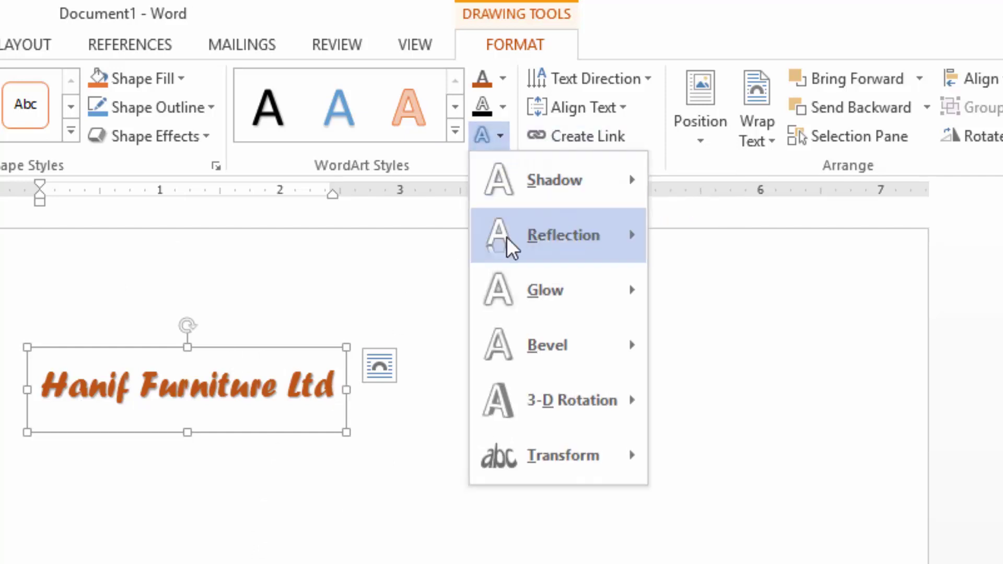
mouse_move(524, 363)
mouse_move(527, 462)
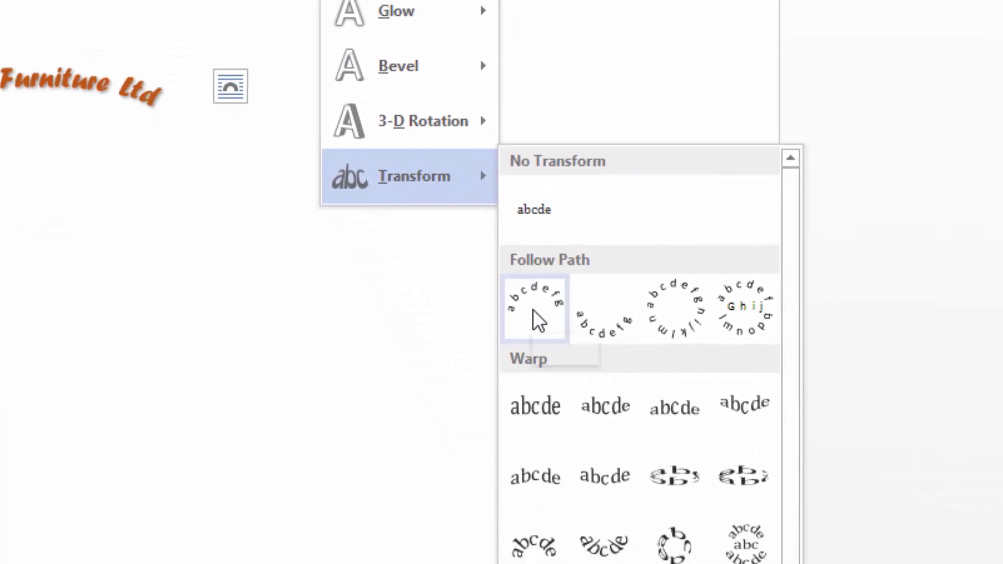
left_click(581, 397)
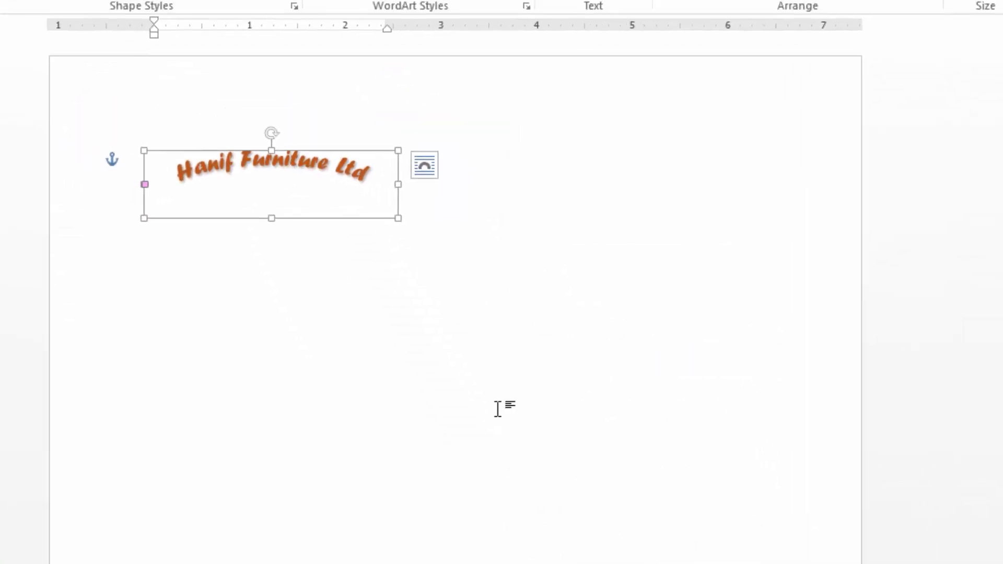
left_click(524, 338)
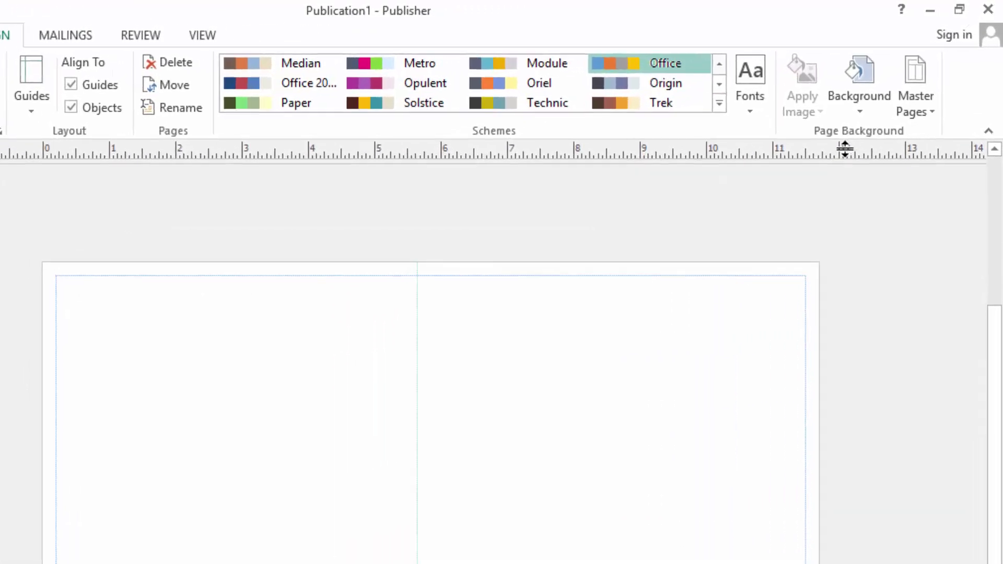
Step: Apply the blue vertical gradient background to page 1
left_click(859, 112)
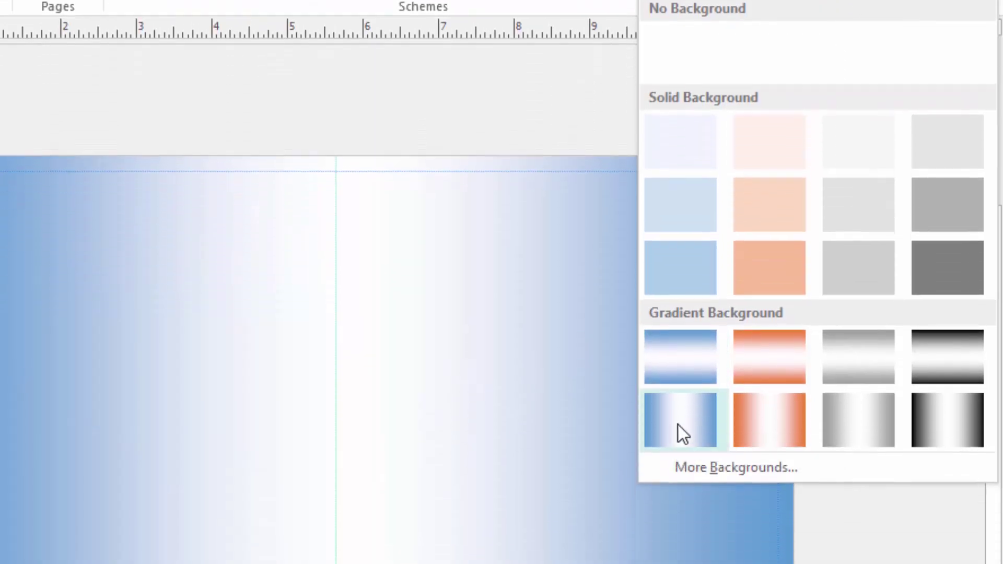
left_click(677, 492)
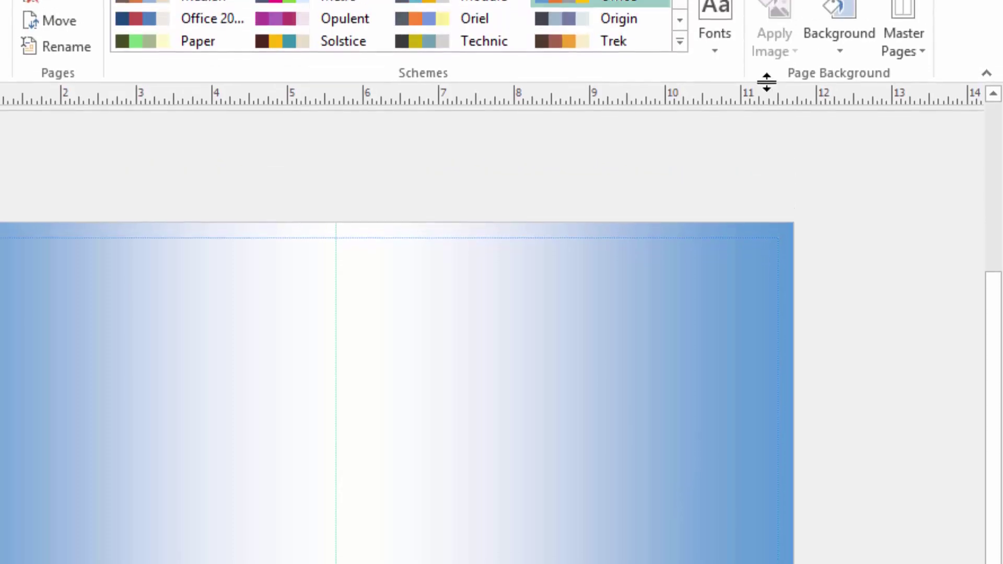
left_click(839, 117)
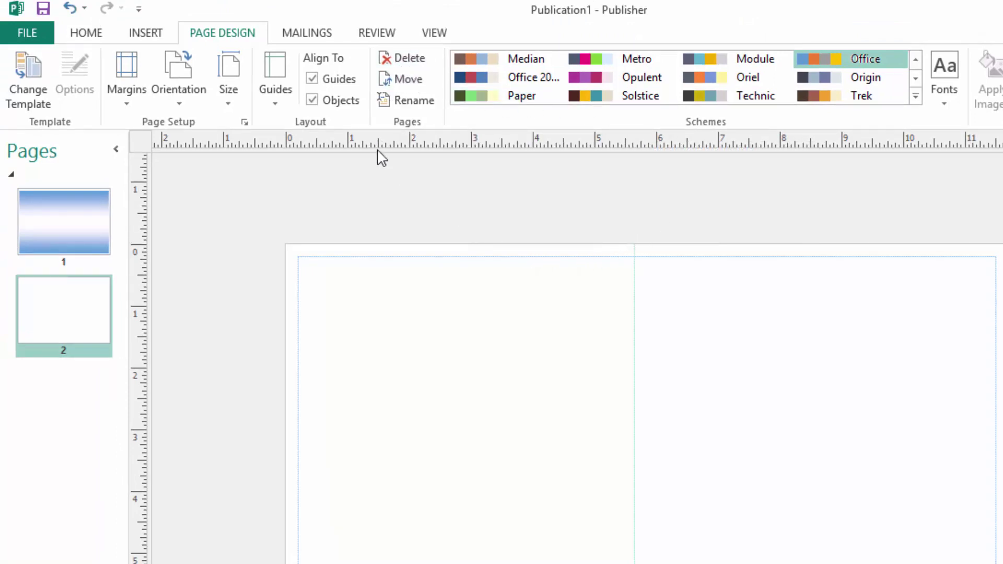
Step: Pick the Rectangle shape from Insert > Shapes to cover page 2
left_click(127, 94)
left_click(77, 32)
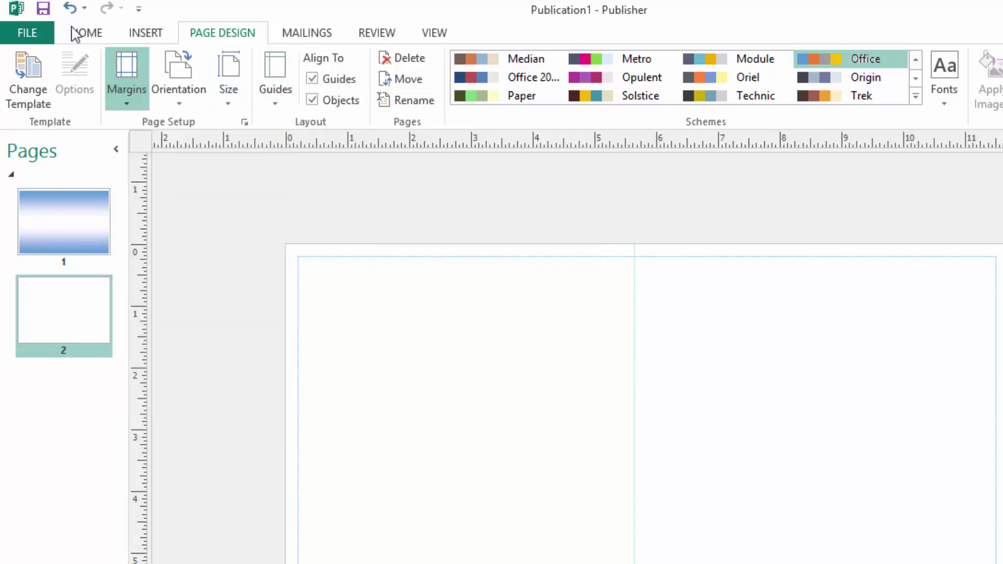
left_click(78, 32)
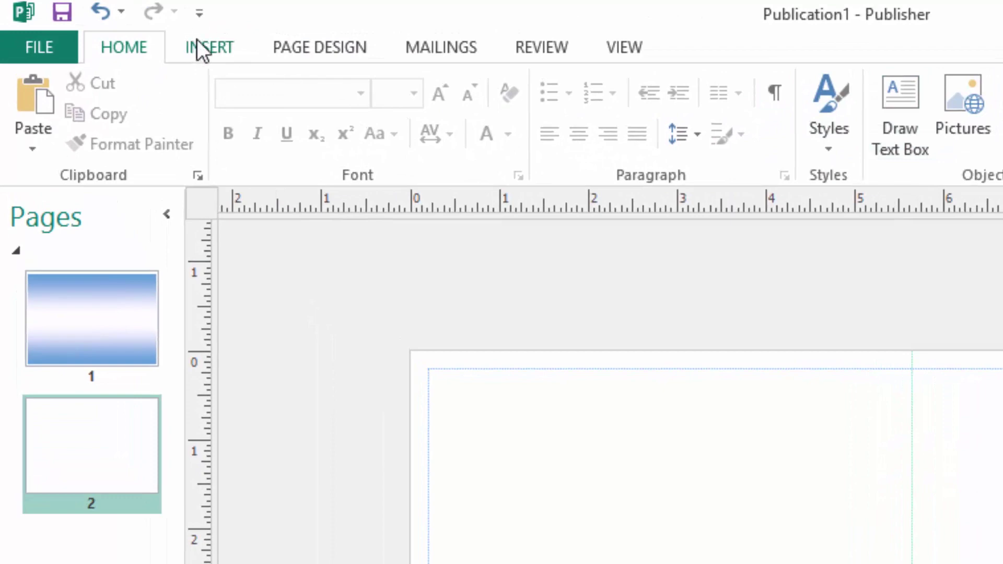
left_click(208, 47)
left_click(342, 137)
left_click(421, 205)
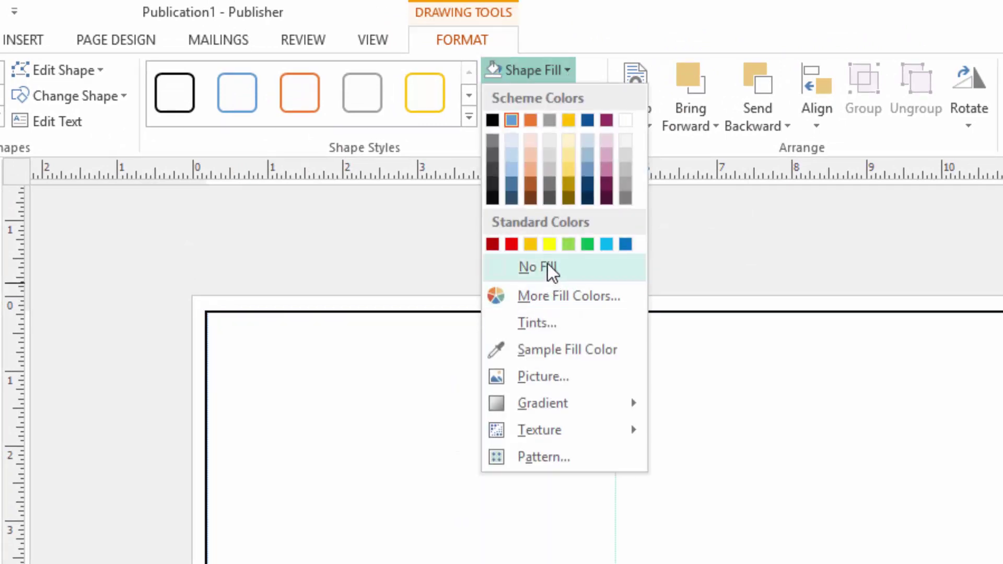
Step: Set the page 2 rectangle to No Fill with a pink Solid diamond patterned outline
left_click(546, 267)
left_click(584, 97)
mouse_move(555, 400)
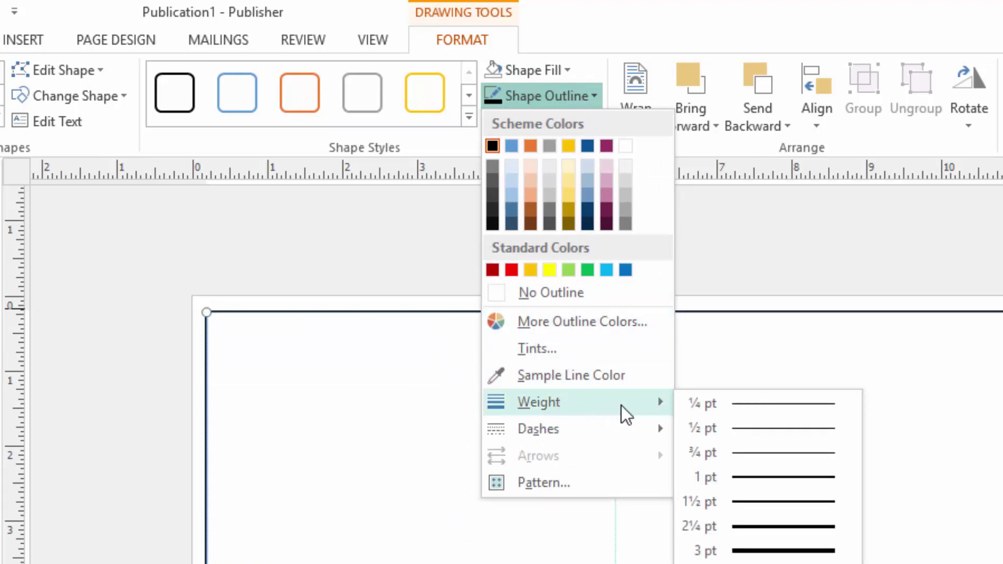
left_click(545, 484)
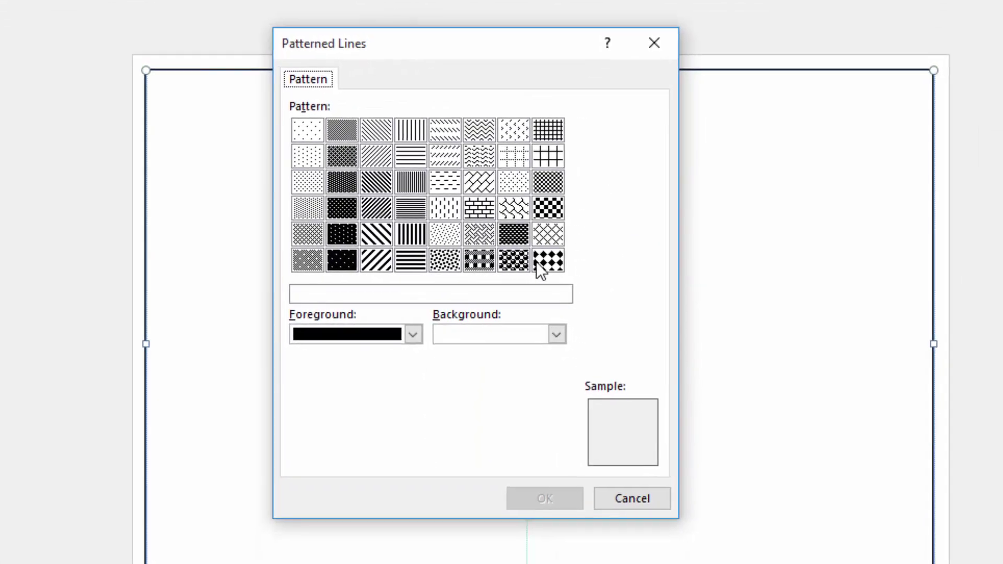
left_click(549, 261)
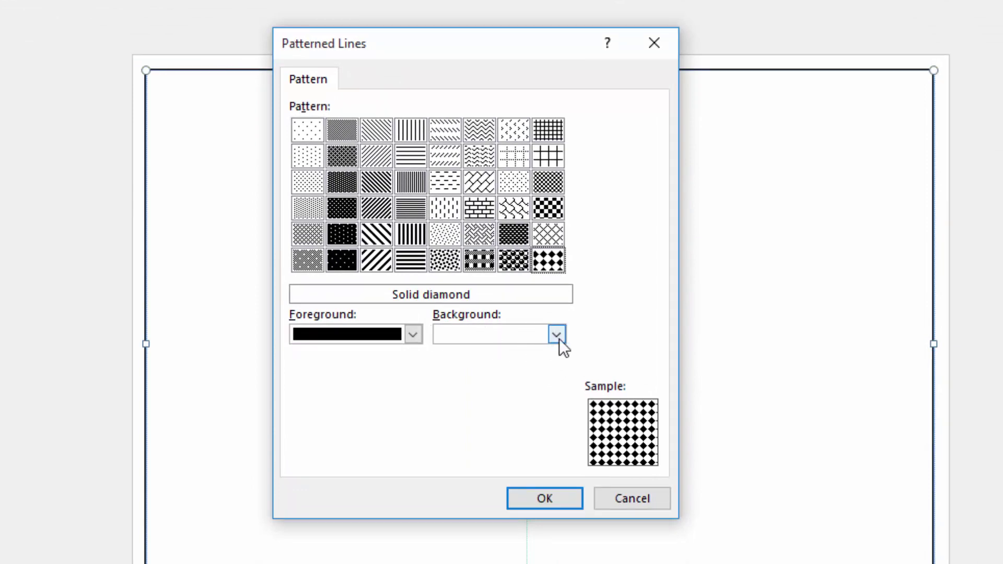
left_click(413, 334)
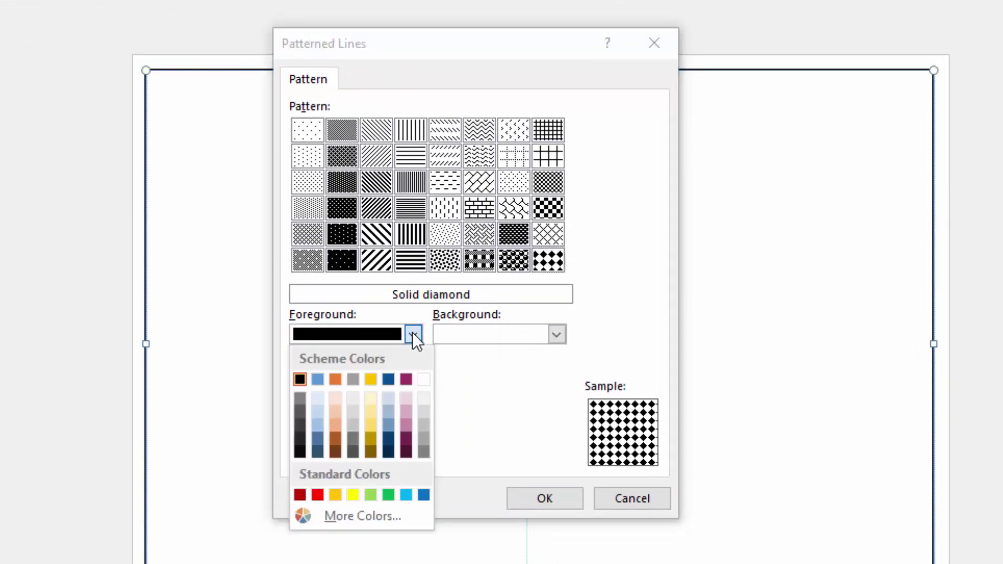
left_click(406, 425)
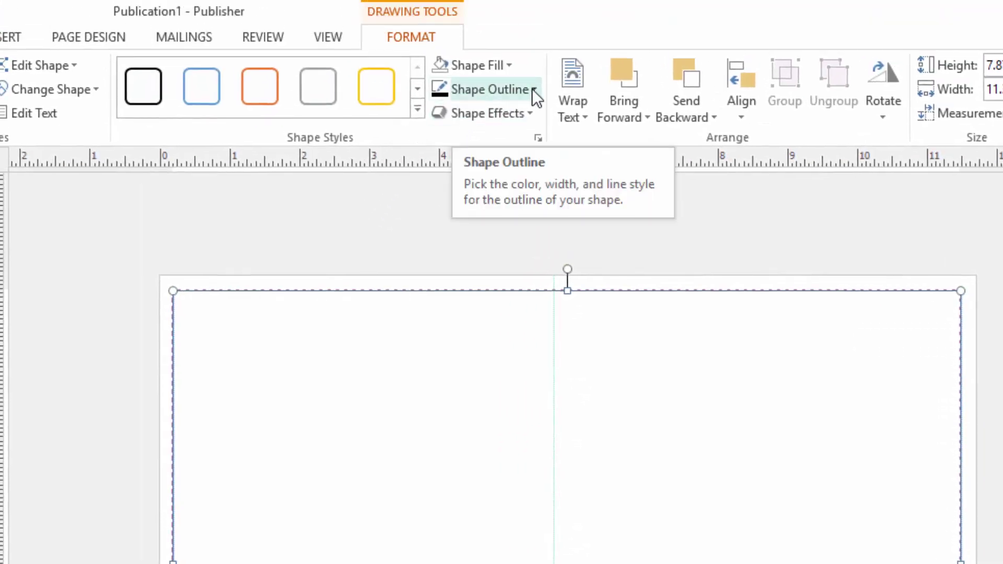
left_click(531, 90)
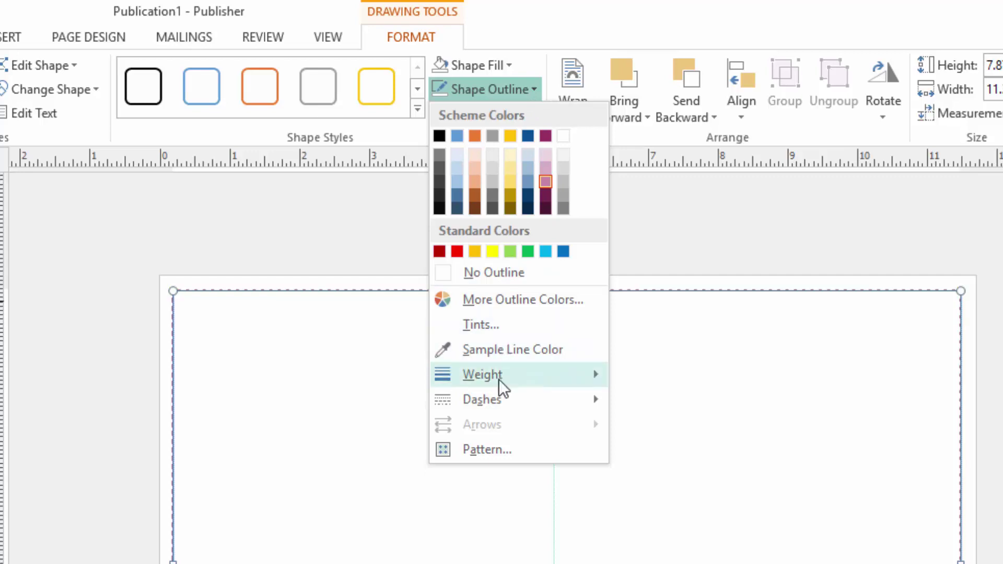
mouse_move(552, 385)
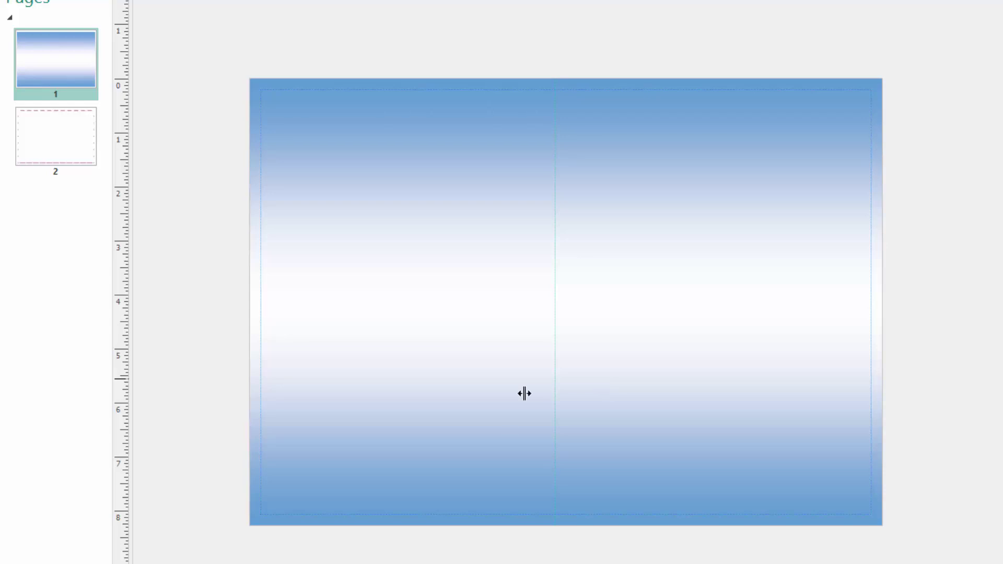
Step: Paste the Publisher screenshot onto the blank Paint canvas and position it up-left
mouse_move(613, 561)
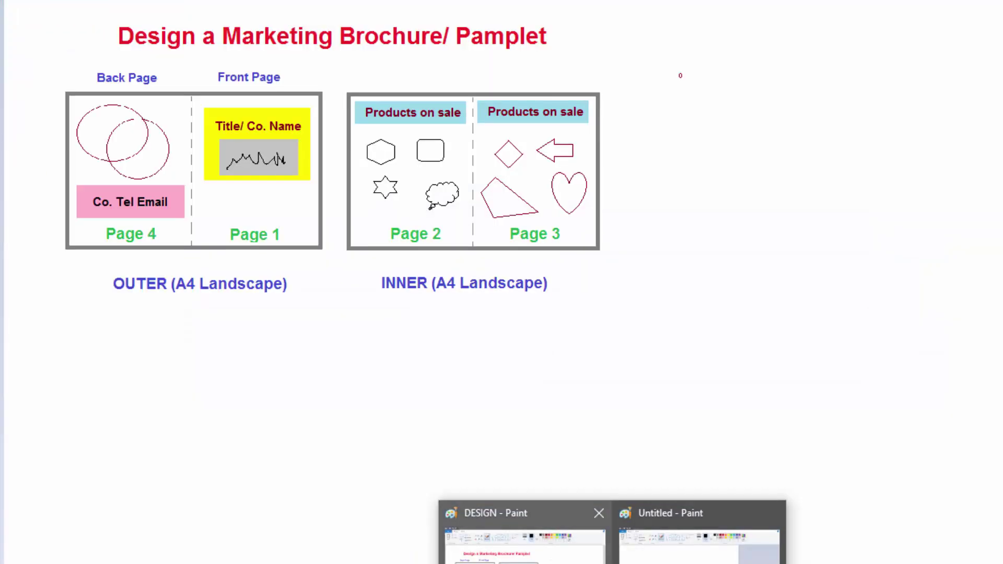
left_click(699, 544)
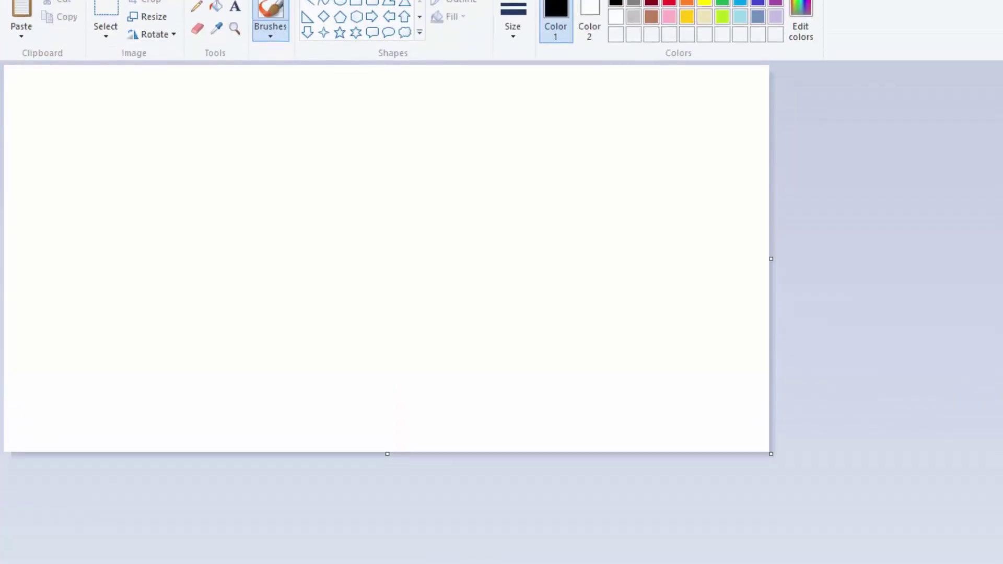
left_click(24, 52)
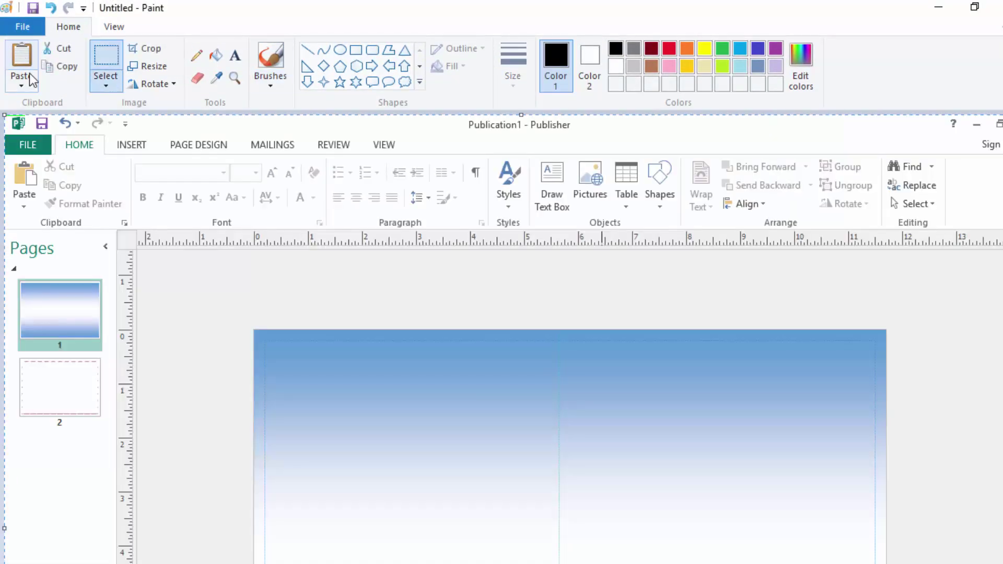
left_click_drag(528, 562, 396, 421)
left_click(103, 57)
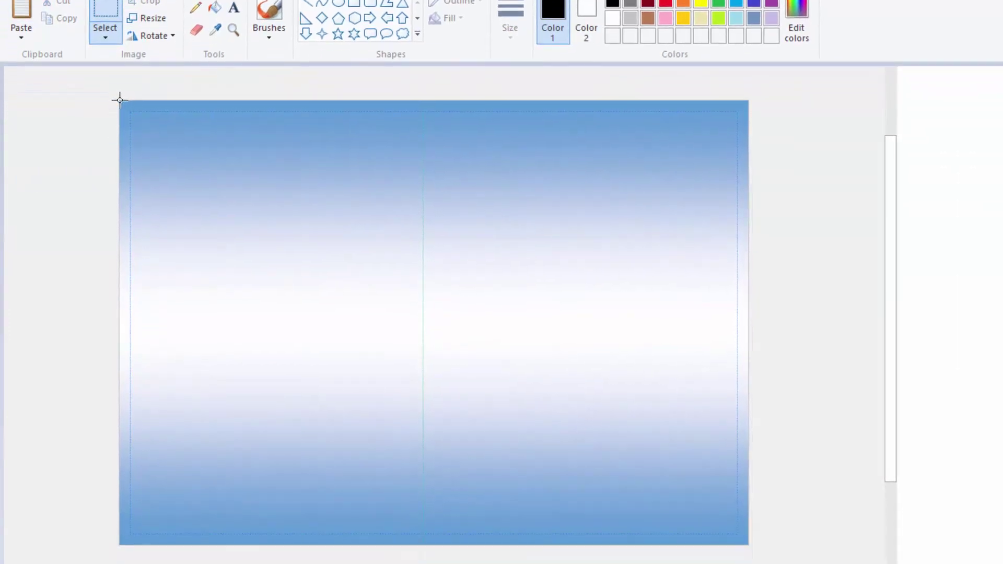
Step: Select and copy the blue gradient page, then switch back to Word
left_click_drag(118, 101, 700, 506)
left_click_drag(748, 545, 748, 545)
right_click(263, 239)
left_click(300, 266)
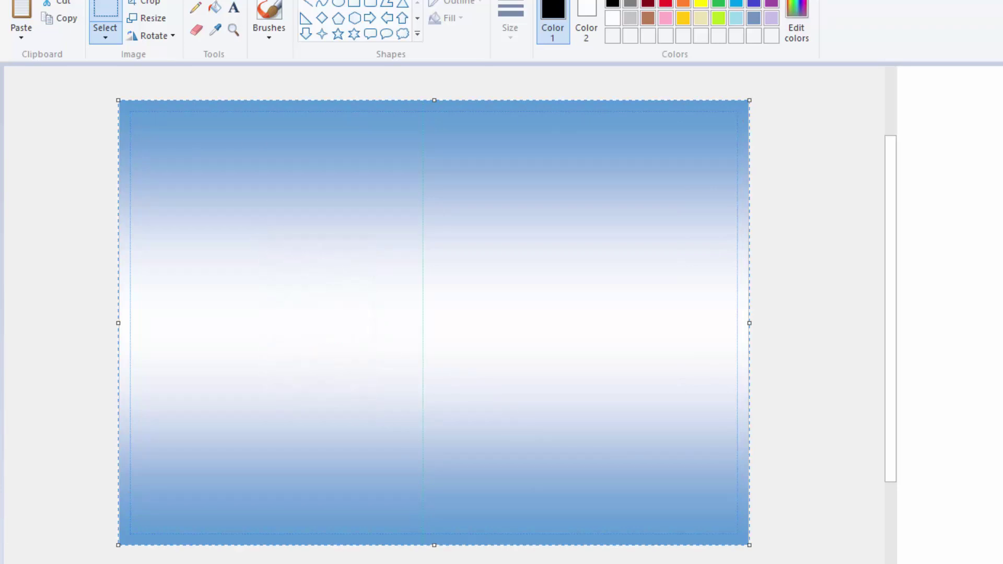
key("alt+Tab")
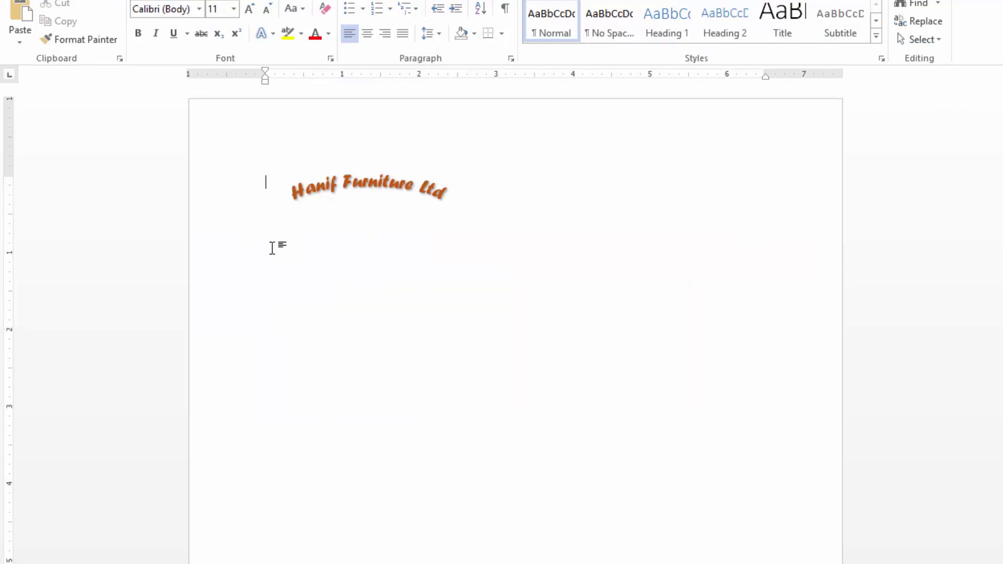
Step: Paste the copied gradient image into the Word document under the arched title
left_click(27, 17)
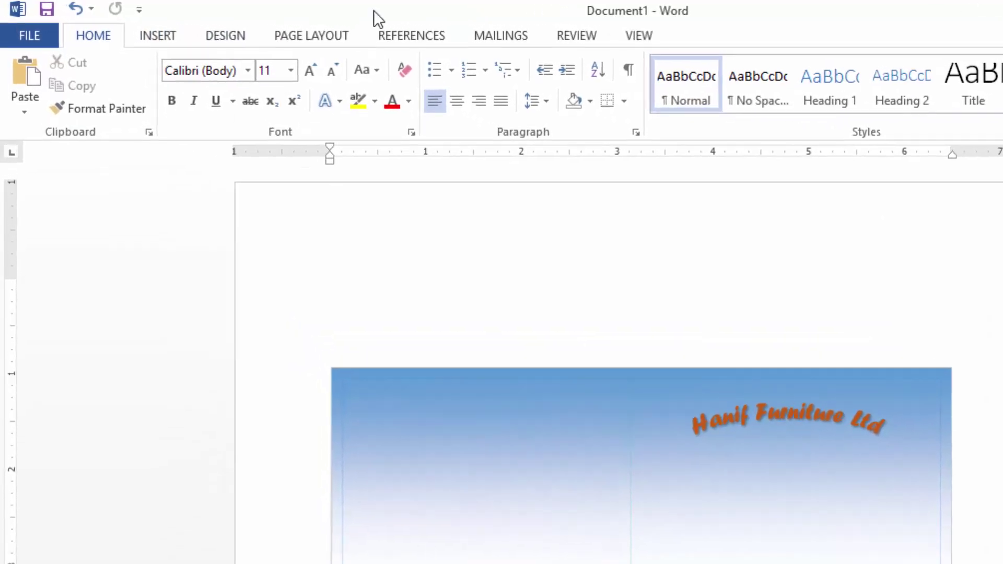
Step: Insert a first-style WordArt box and move it above the blue banner
left_click(163, 37)
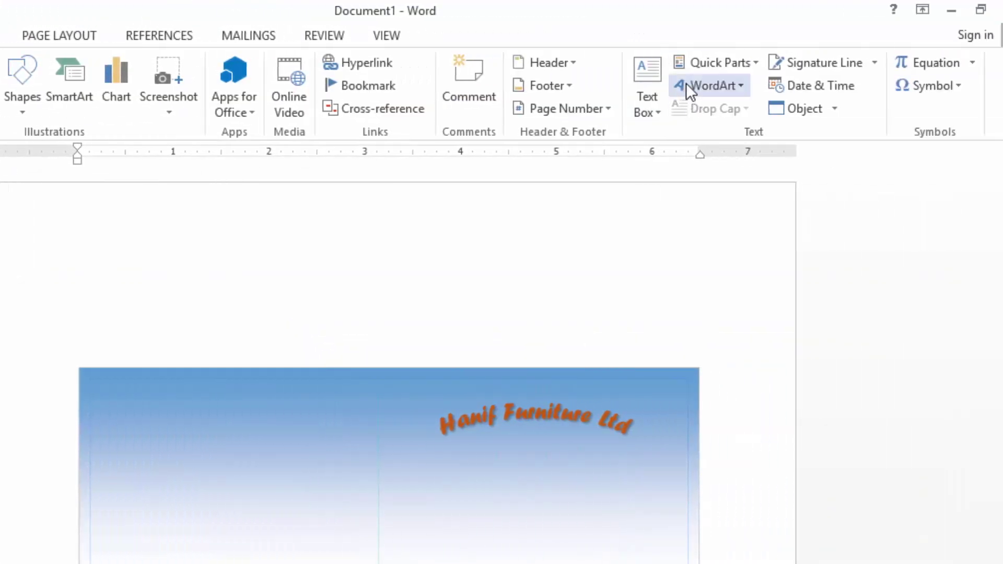
left_click(688, 84)
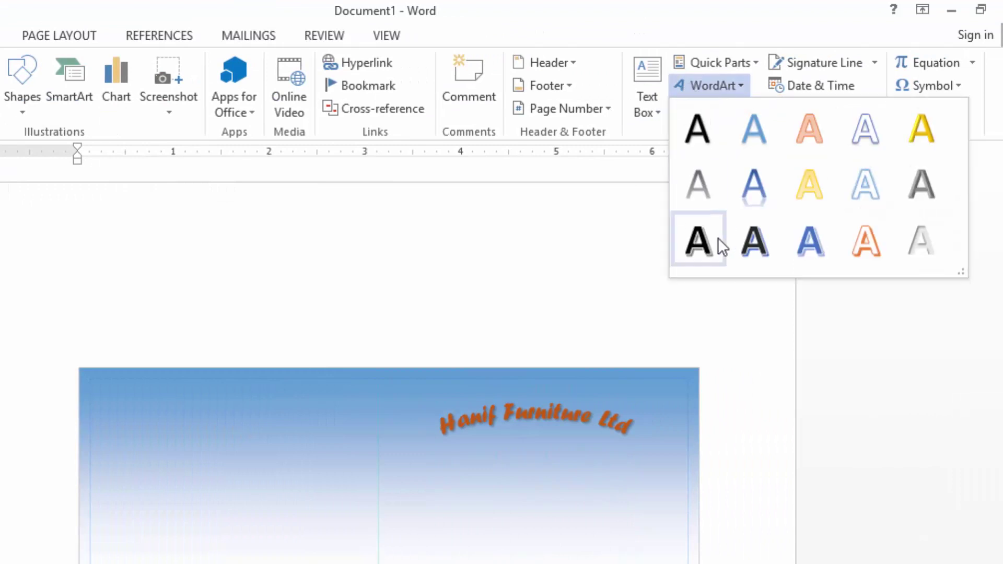
left_click(708, 121)
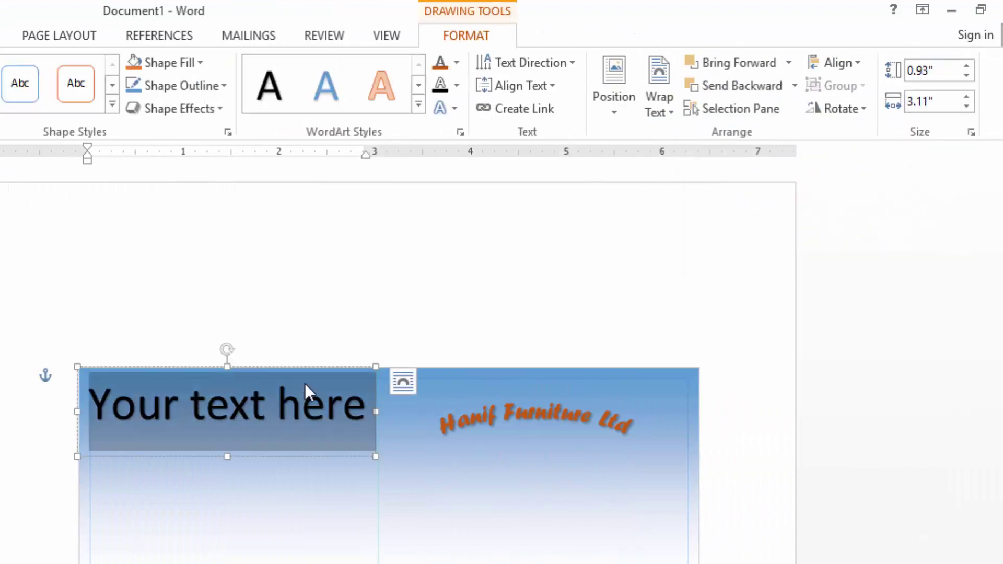
left_click_drag(301, 368, 312, 278)
Step: Set the box's text to size 14 and type 'For more information:'
left_click_drag(381, 317, 98, 314)
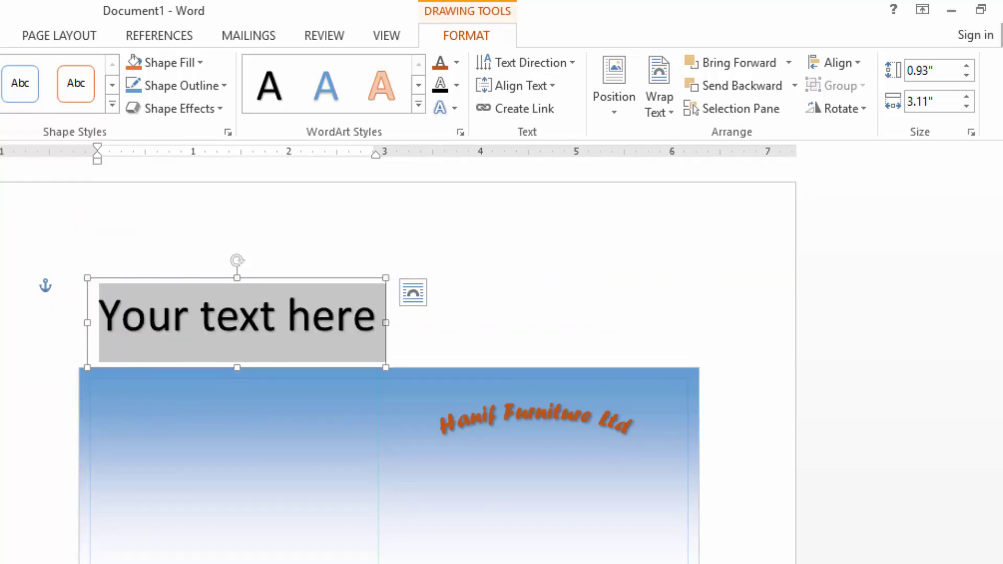
key("alt+h")
left_click(38, 70)
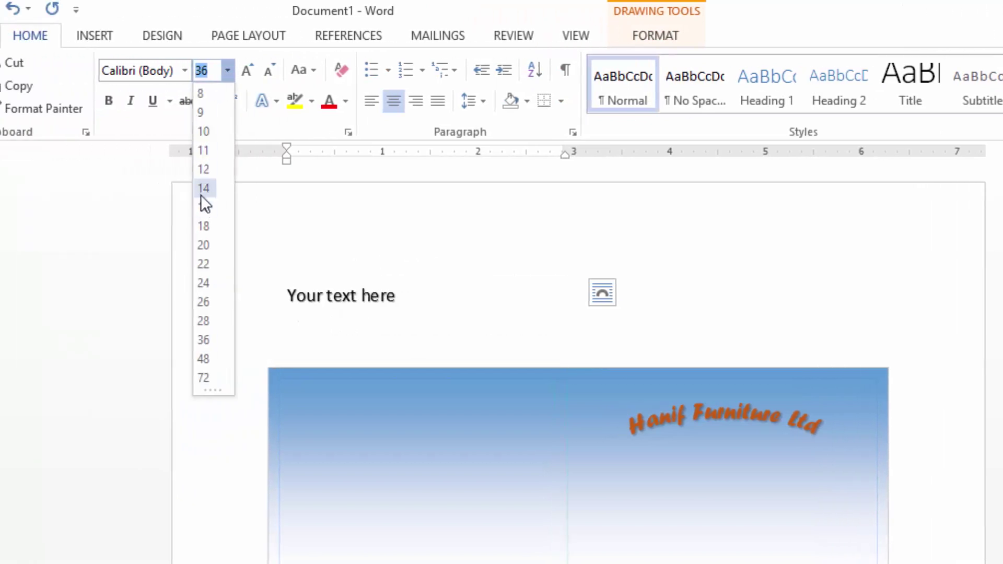
left_click(202, 191)
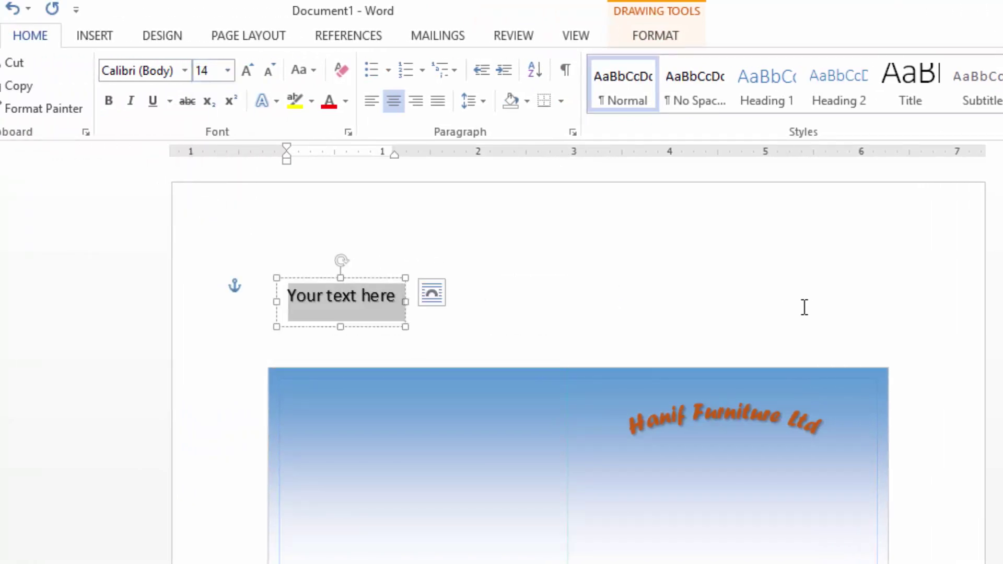
type("For mo")
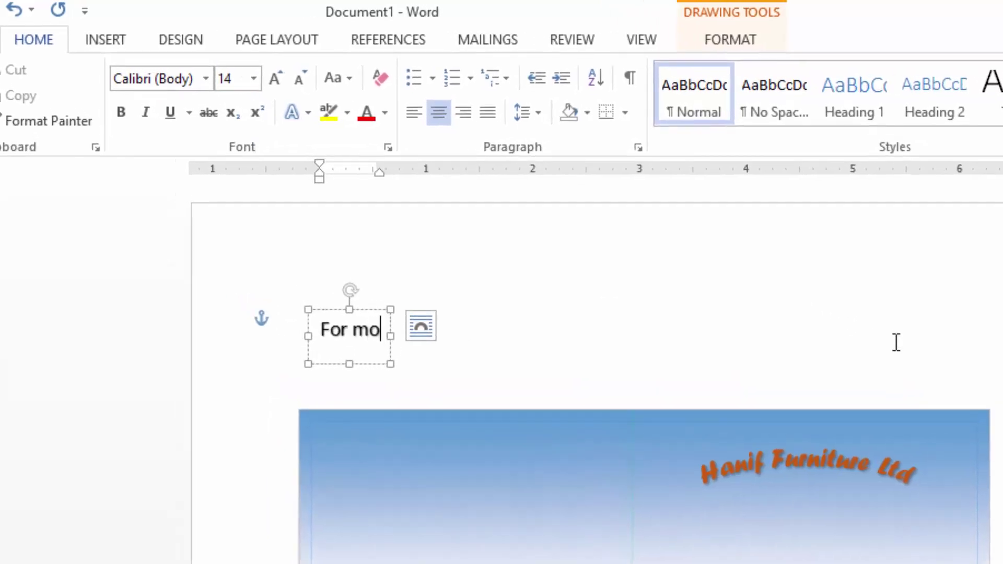
type("re ")
type("in")
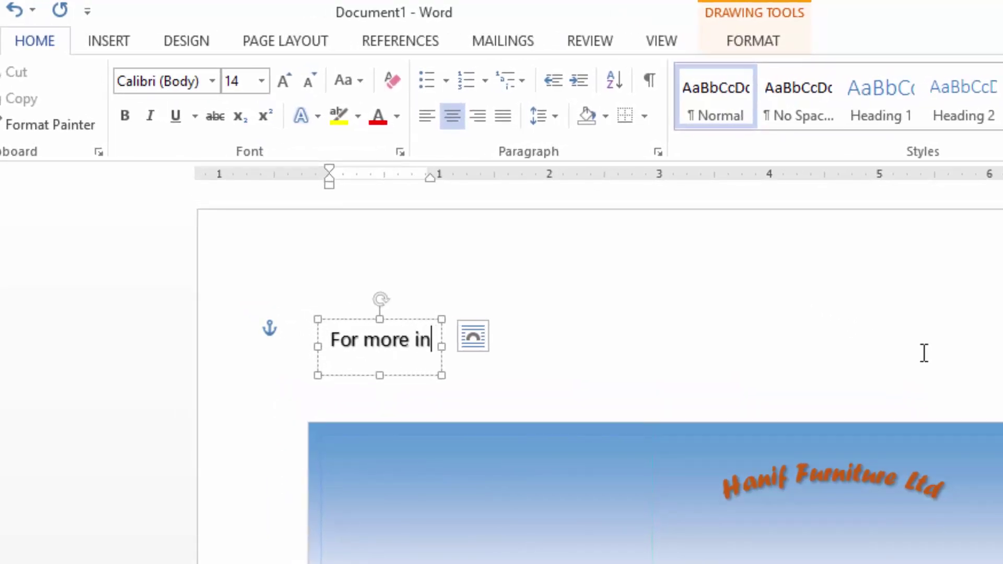
type("formation")
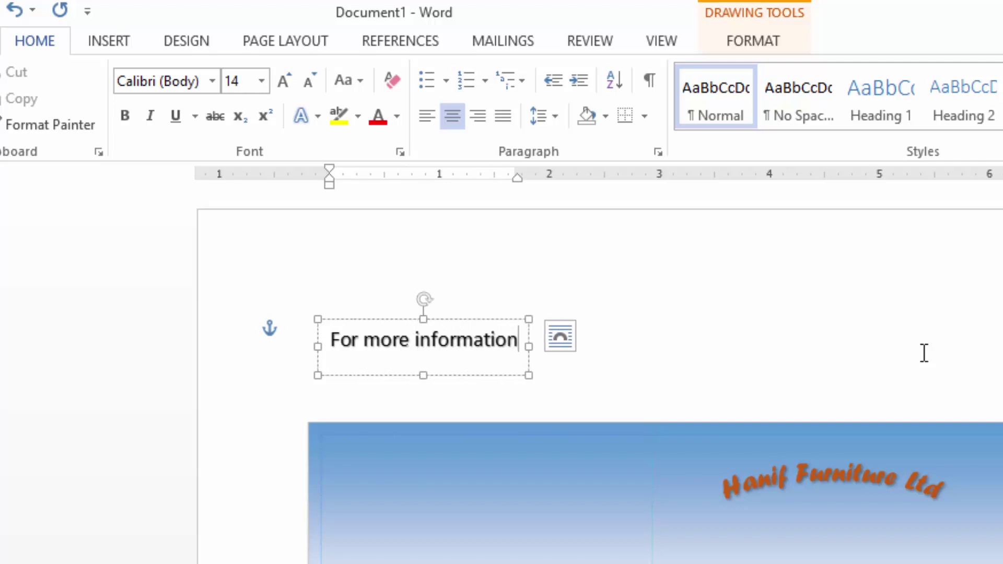
type(":")
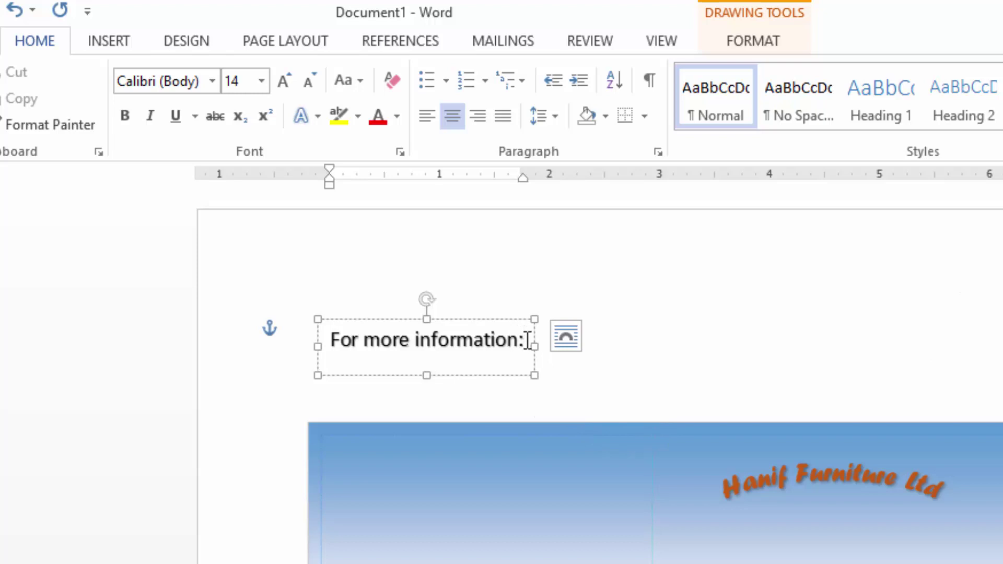
left_click_drag(529, 340, 274, 324)
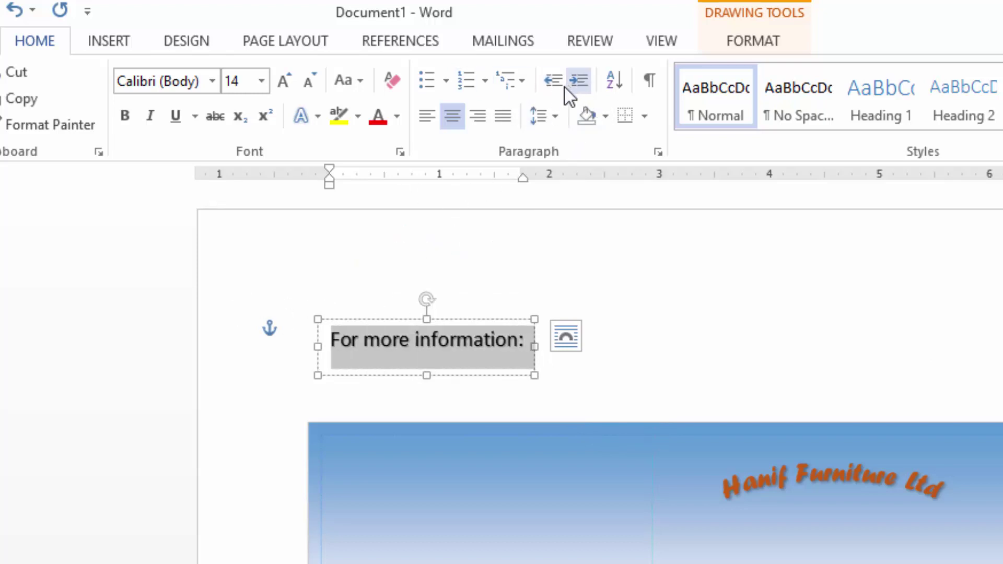
Step: Move 'For more information:' onto the banner and colour it Orange, Accent 2, Darker 50%
left_click(753, 43)
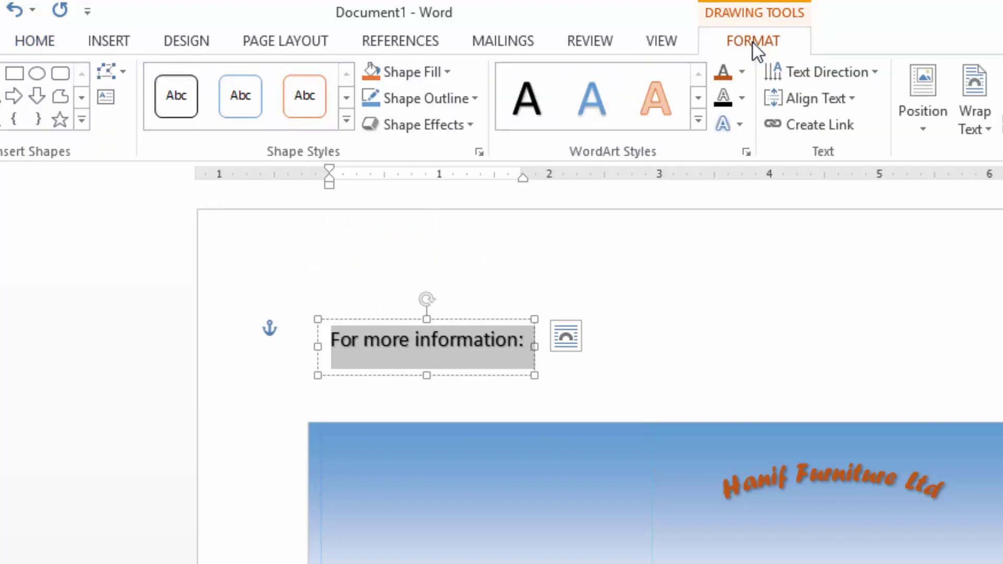
left_click(742, 71)
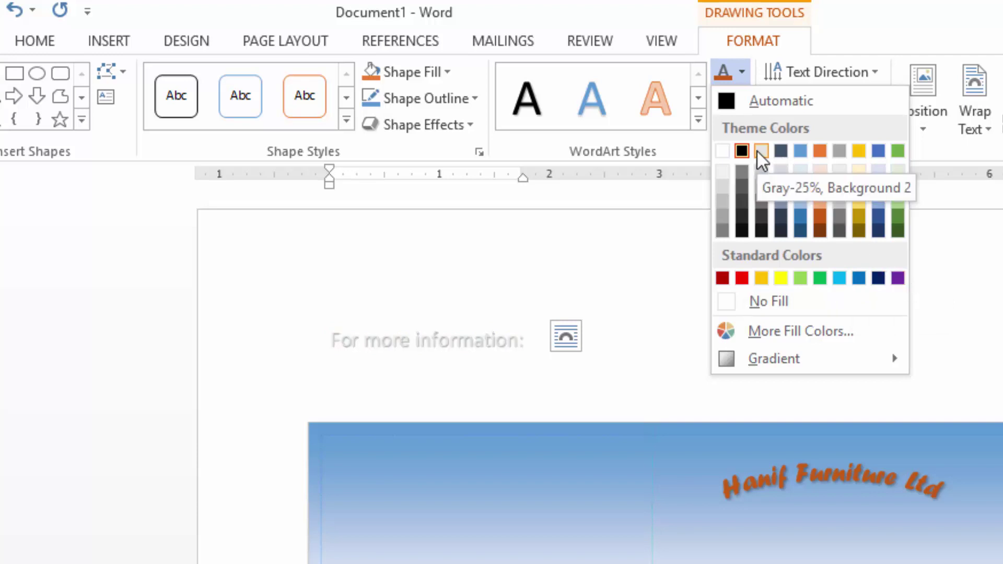
left_click(722, 151)
left_click_drag(497, 322, 522, 447)
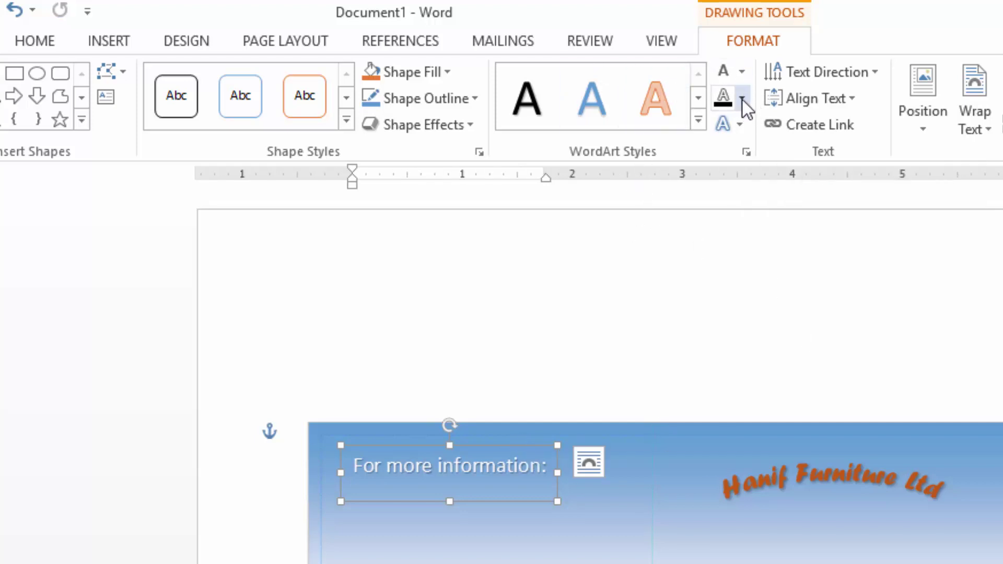
left_click(741, 71)
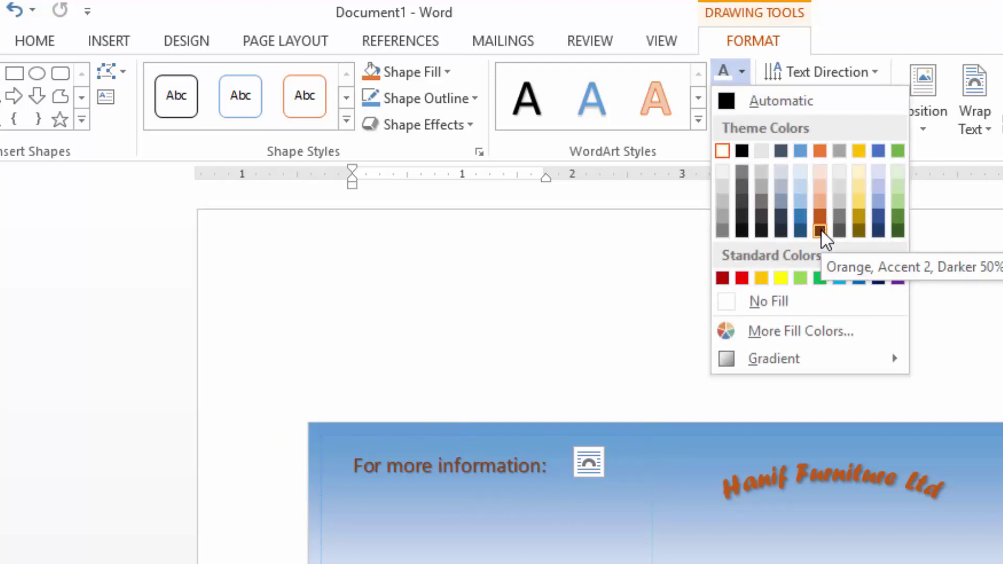
left_click(741, 199)
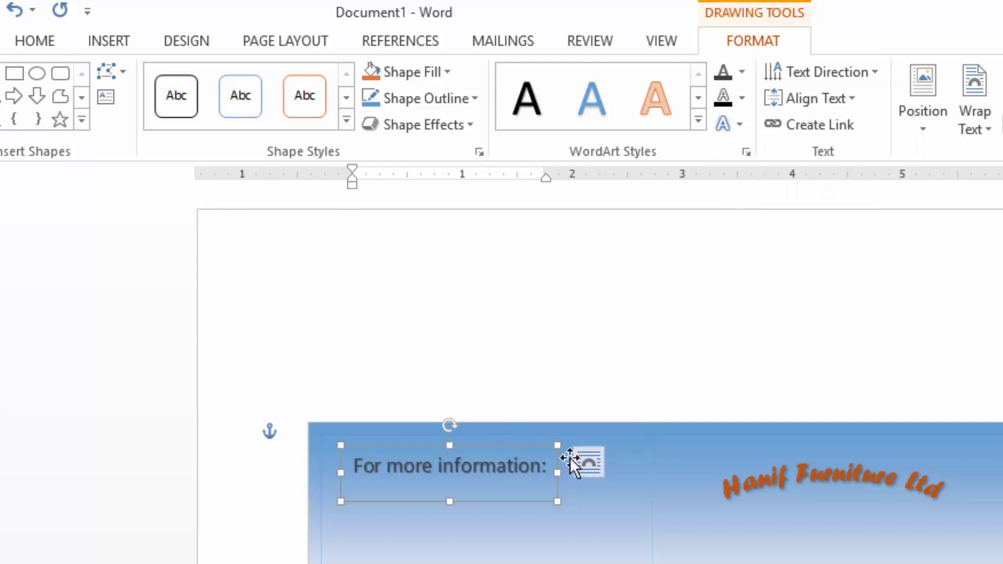
left_click(740, 72)
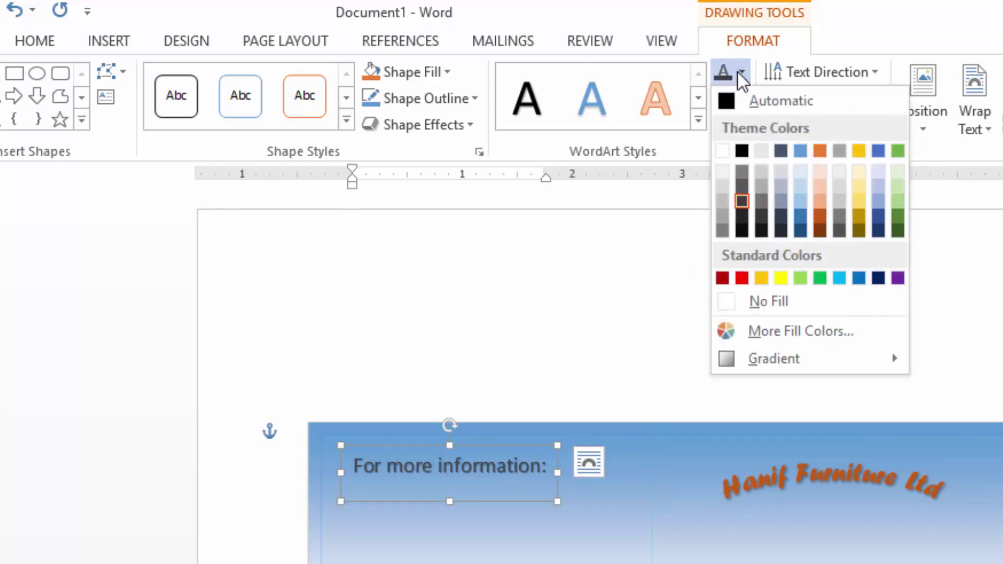
left_click(819, 214)
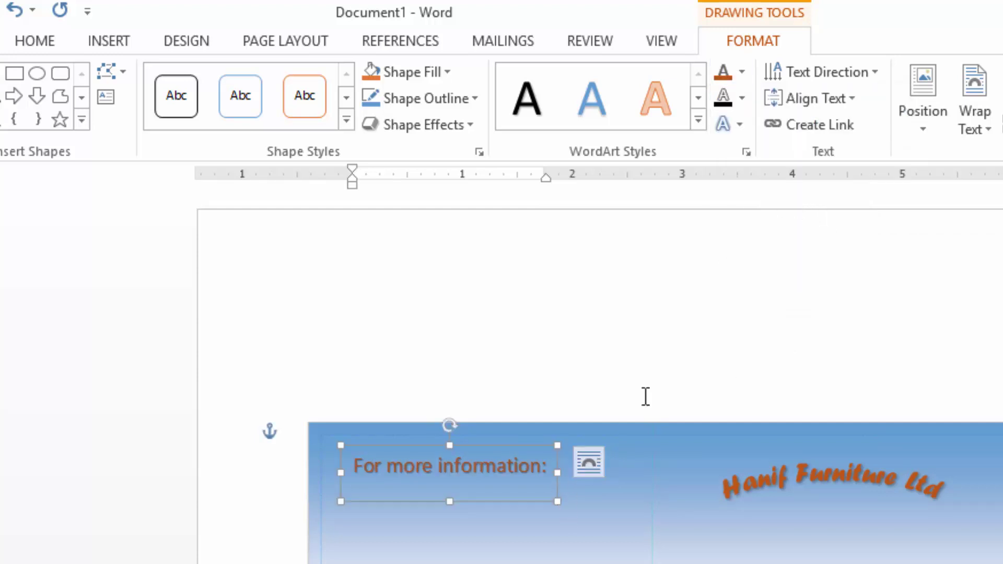
left_click(687, 316)
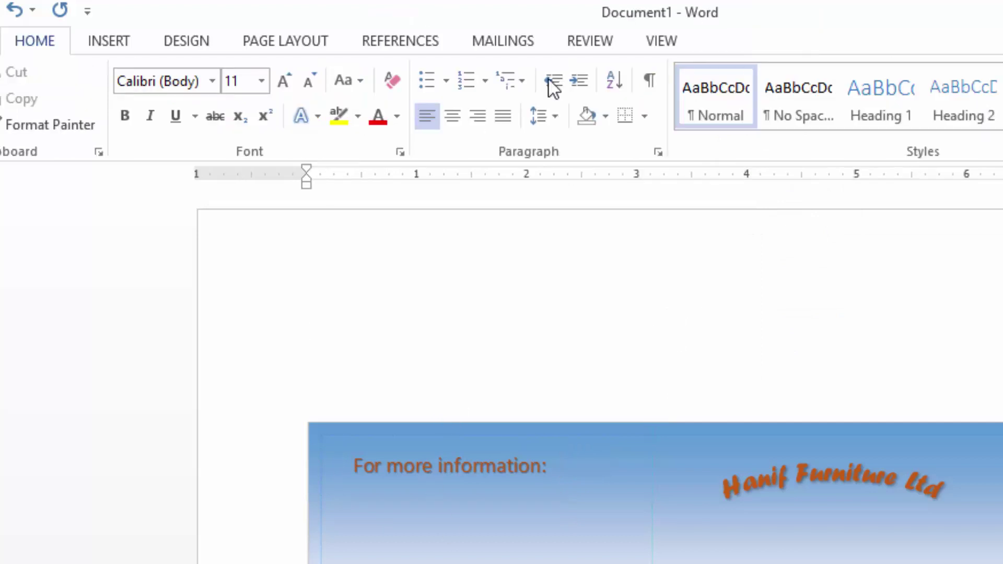
Step: Insert another first-style WordArt box with size 12 bulleted text
left_click(116, 40)
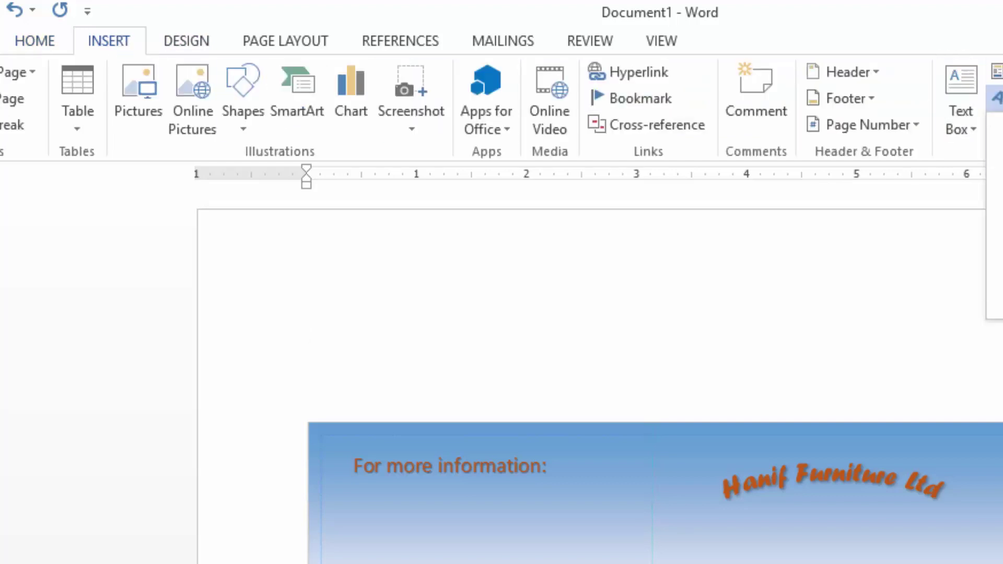
left_click(1002, 162)
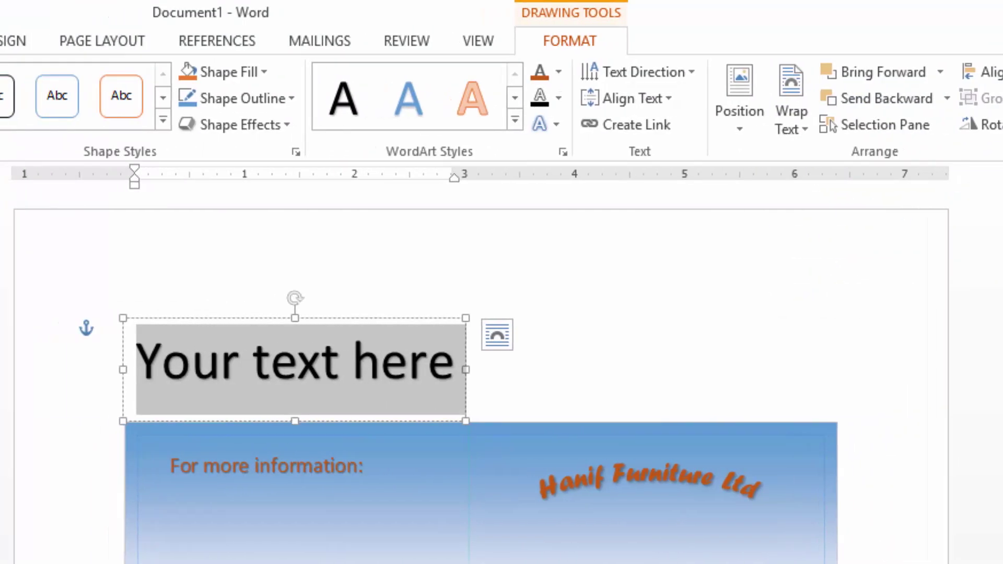
left_click(0, 41)
left_click(77, 81)
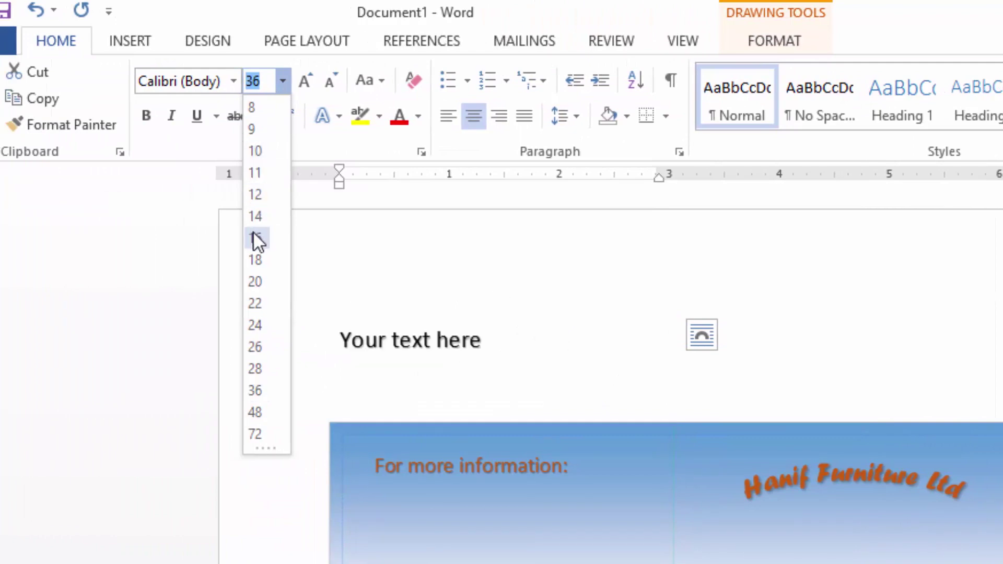
left_click(261, 196)
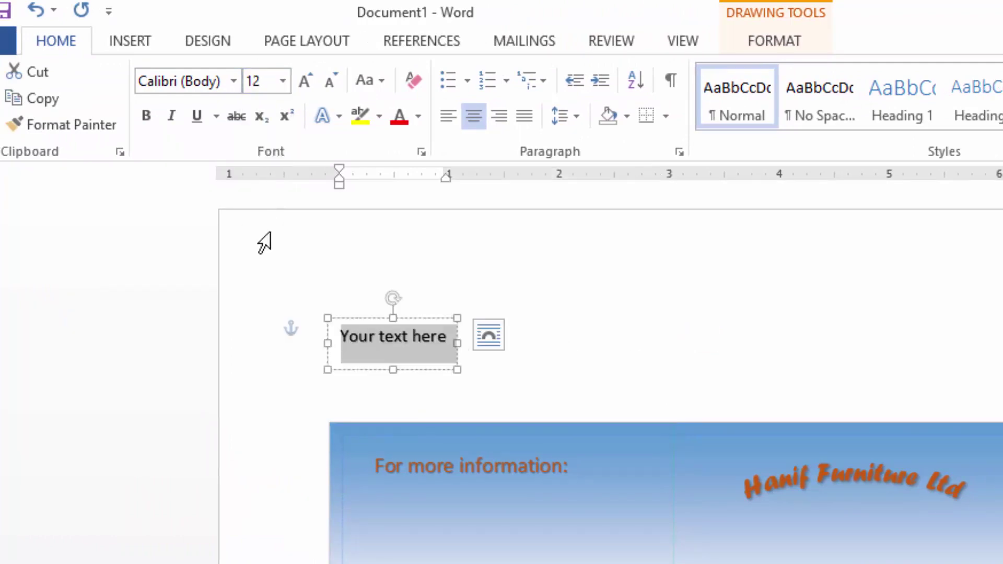
left_click(445, 82)
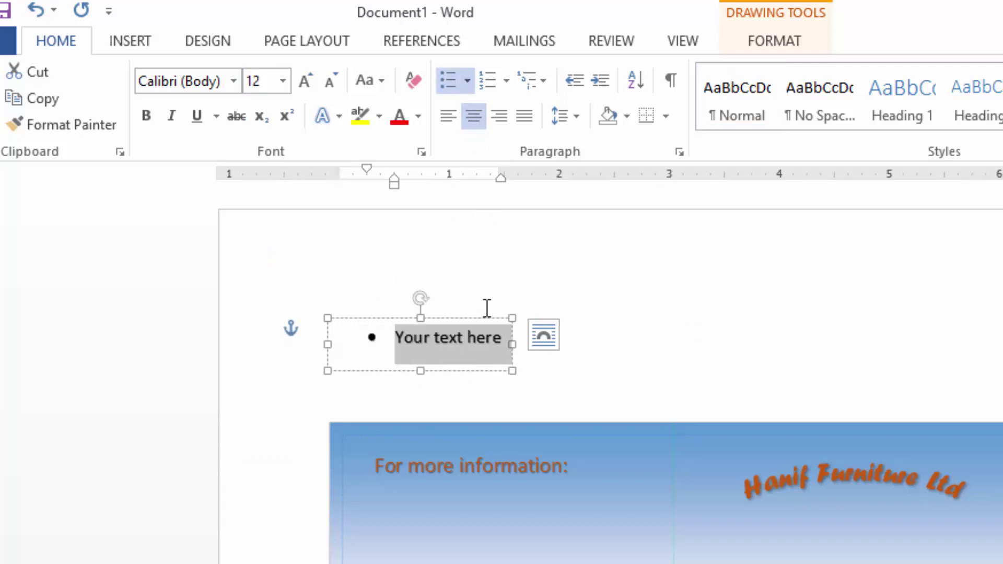
Step: Replace the placeholder with 'Tel:' and the company's phone number, then narrow the box
left_click_drag(515, 340, 627, 350)
left_click(580, 338)
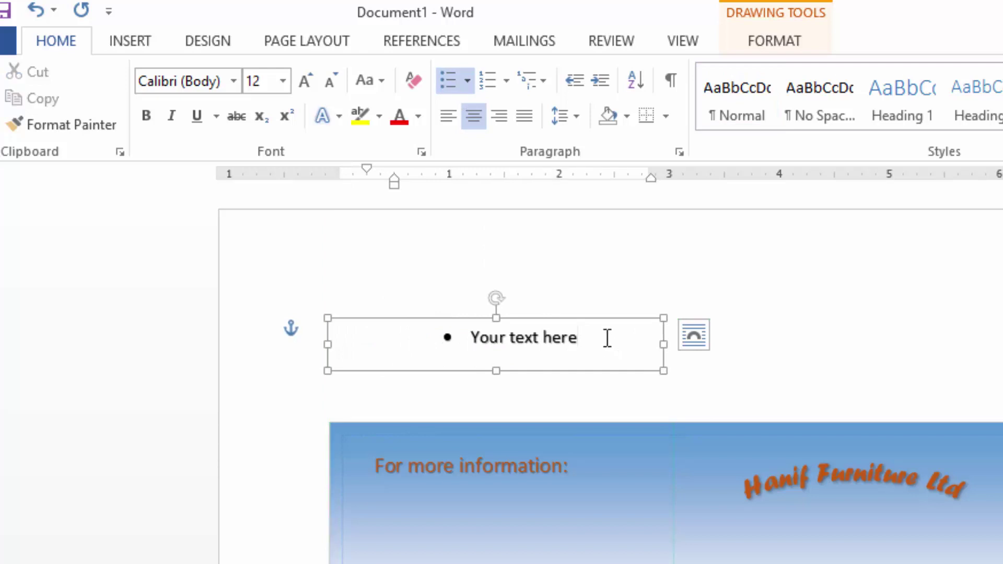
key("BackSpace")
key("BackSpace")
key("BackSpace")
key("BackSpace")
key("BackSpace")
key("BackSpace")
key("BackSpace")
key("BackSpace")
key("BackSpace")
key("BackSpace")
key("BackSpace")
key("BackSpace")
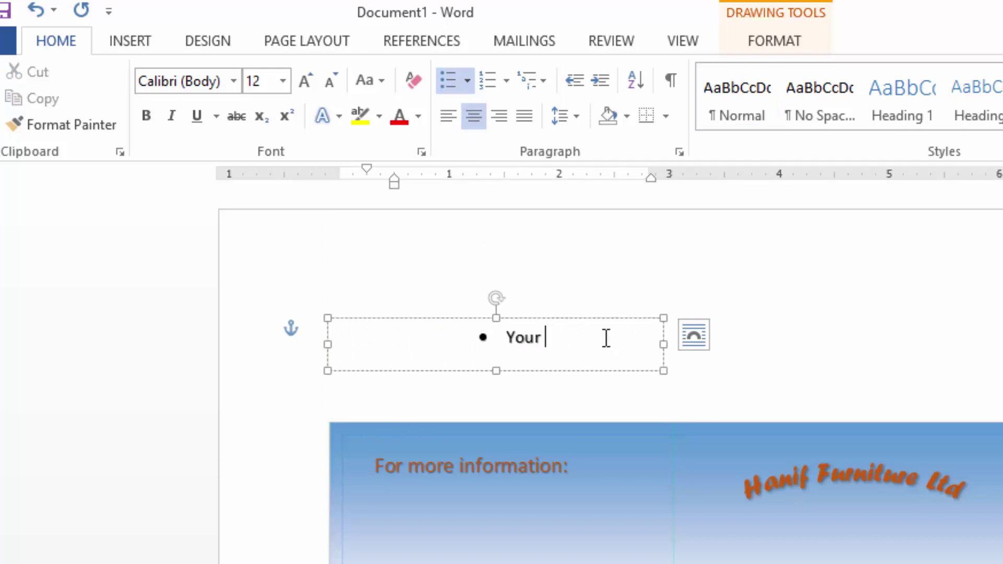
key("BackSpace")
key("BackSpace")
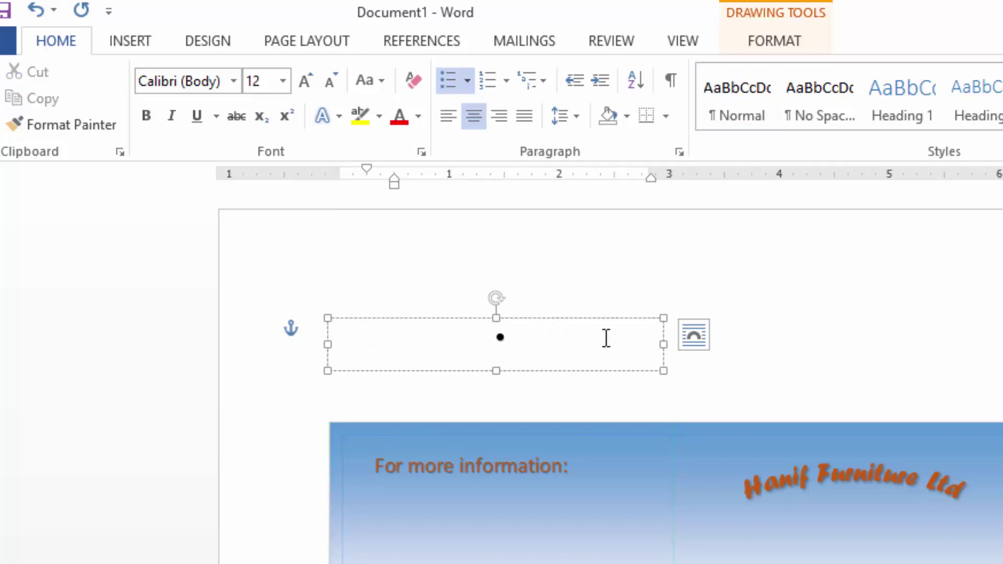
type("Tel")
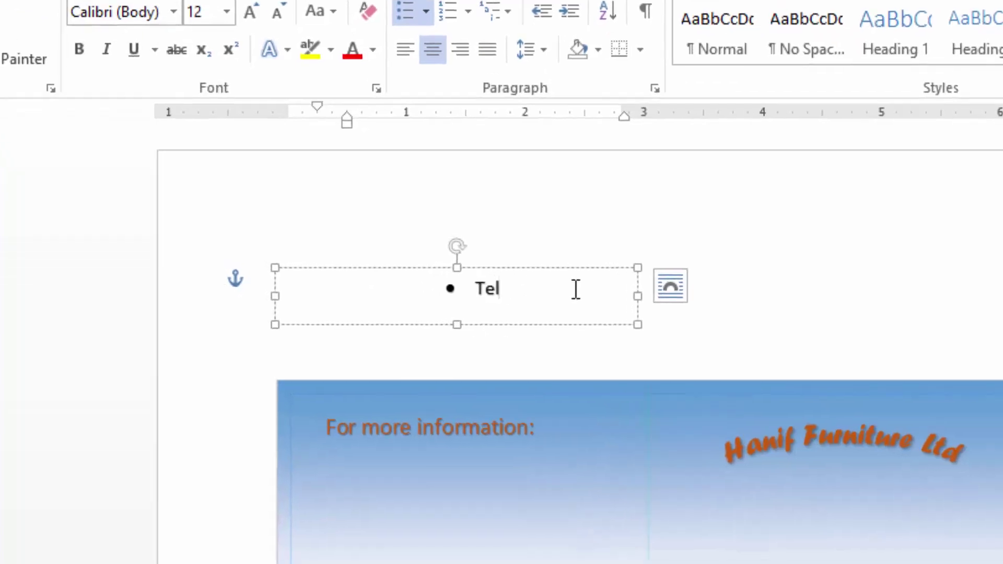
type(": 020")
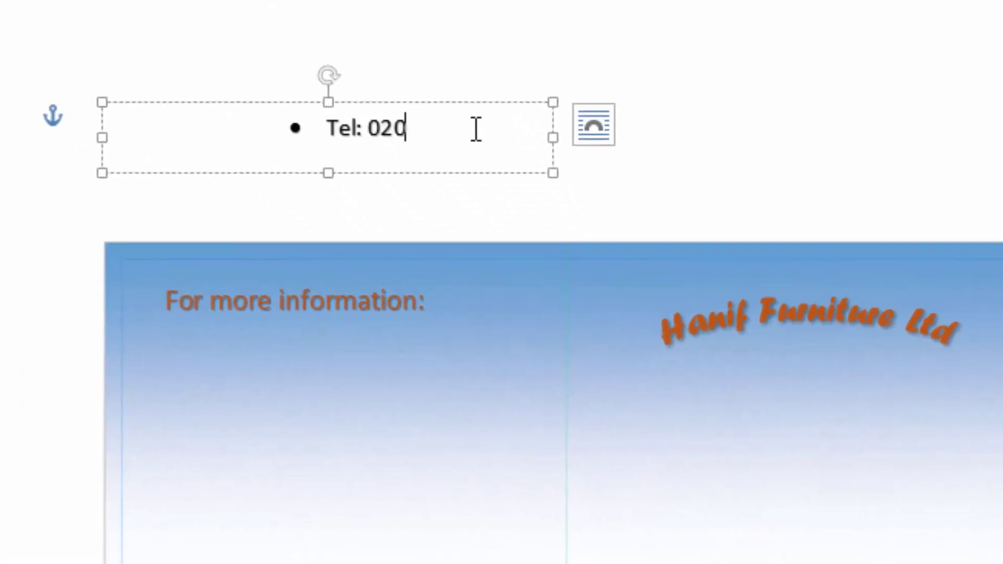
type("-457896")
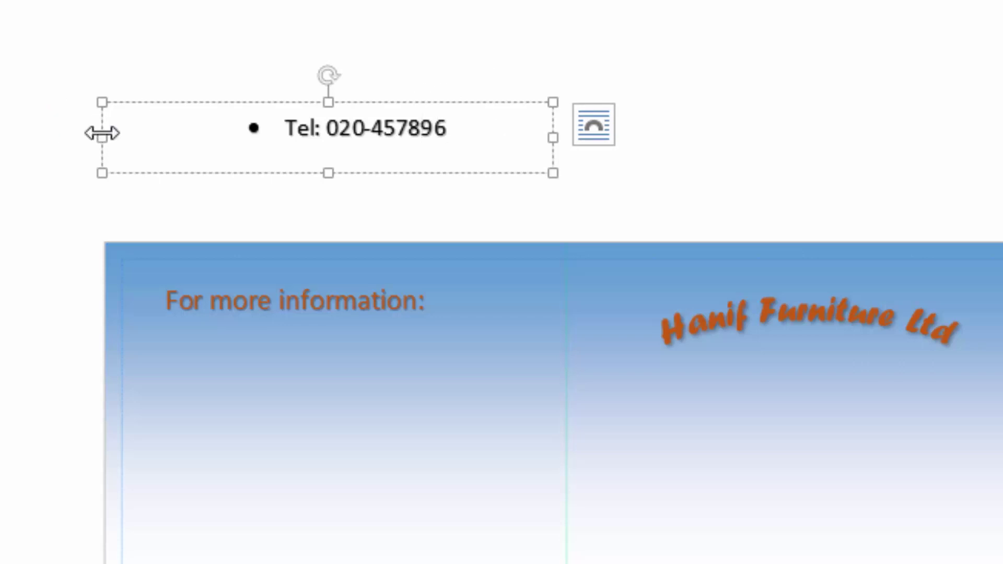
left_click_drag(103, 139, 244, 139)
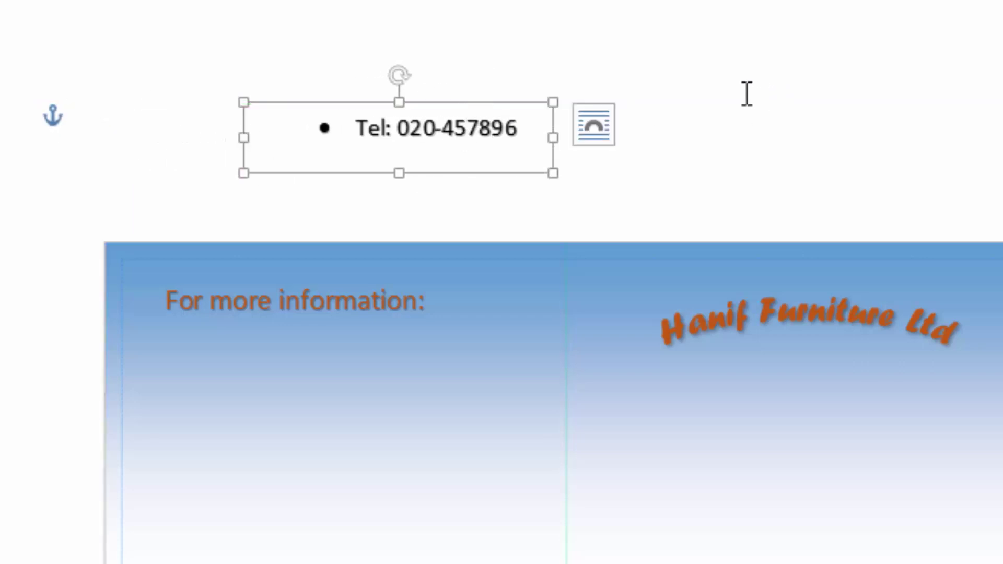
Step: Duplicate the telephone box and change the top copy to 'Email:' with the company's e-mail address
key("ctrl+v")
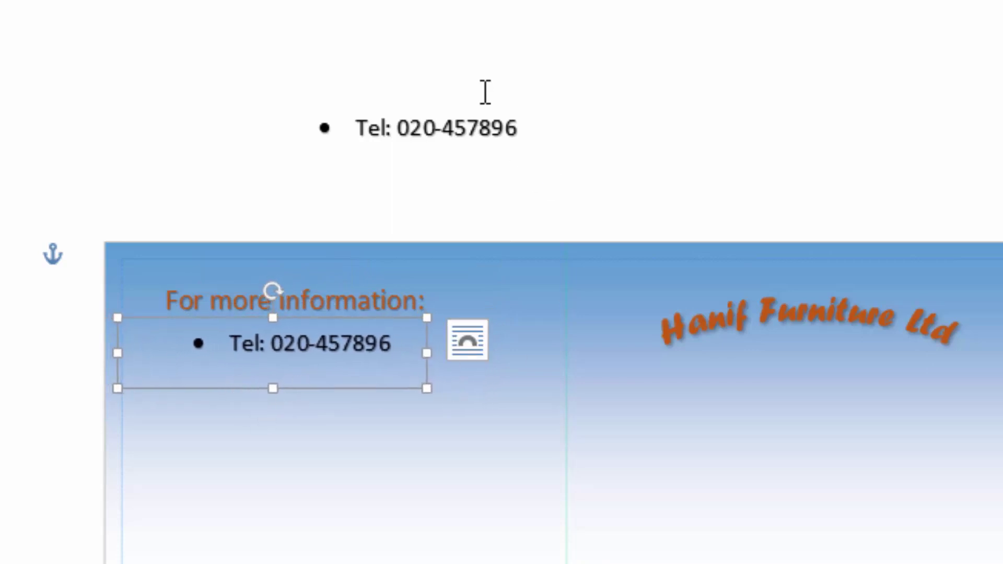
left_click(485, 134)
left_click(522, 127)
key("BackSpace")
key("BackSpace")
key("BackSpace")
key("BackSpace")
key("BackSpace")
key("BackSpace")
key("BackSpace")
key("BackSpace")
key("BackSpace")
key("BackSpace")
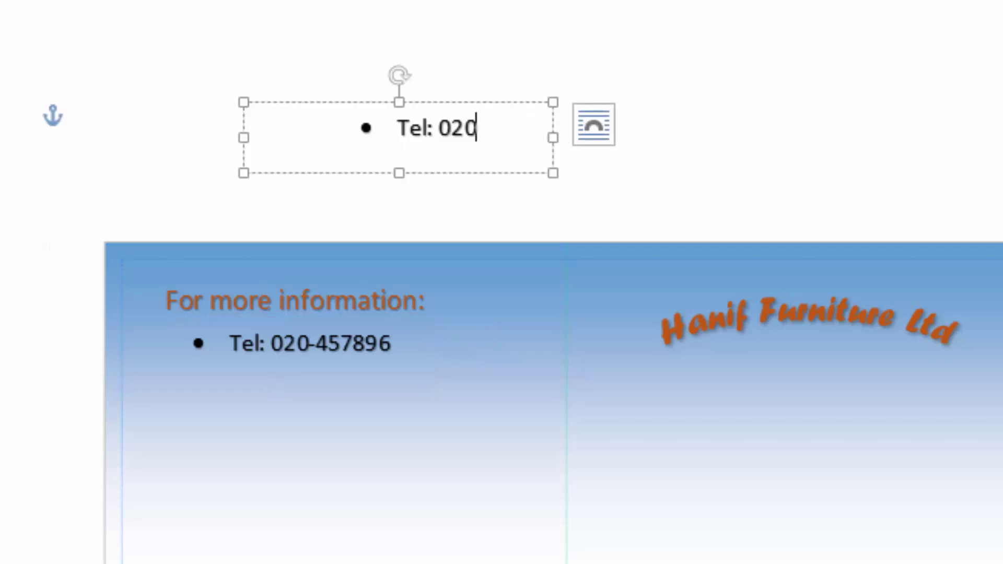
key("BackSpace")
key("BackSpace")
key("BackSpace")
key("BackSpace")
key("BackSpace")
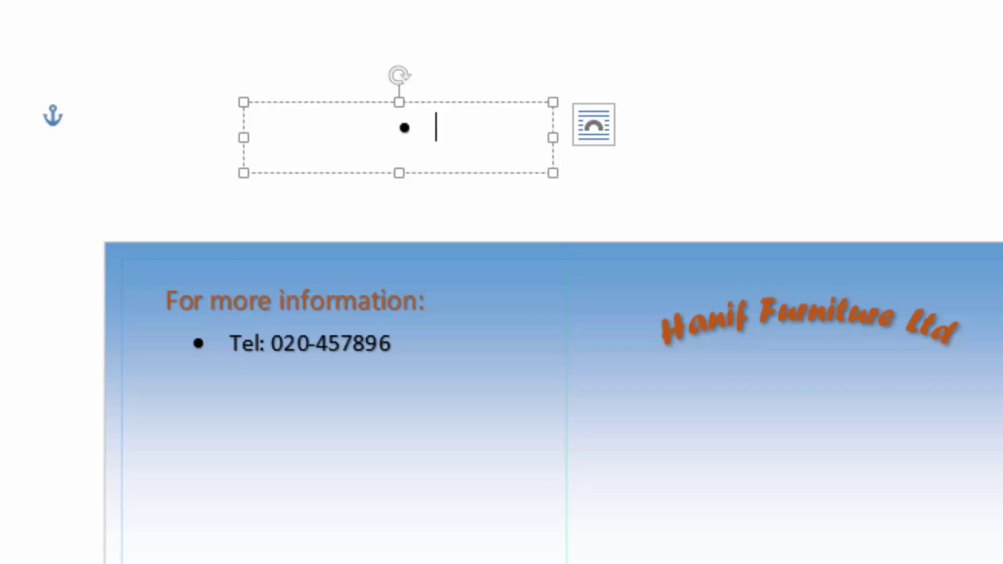
type("e")
key("BackSpace")
type("Email")
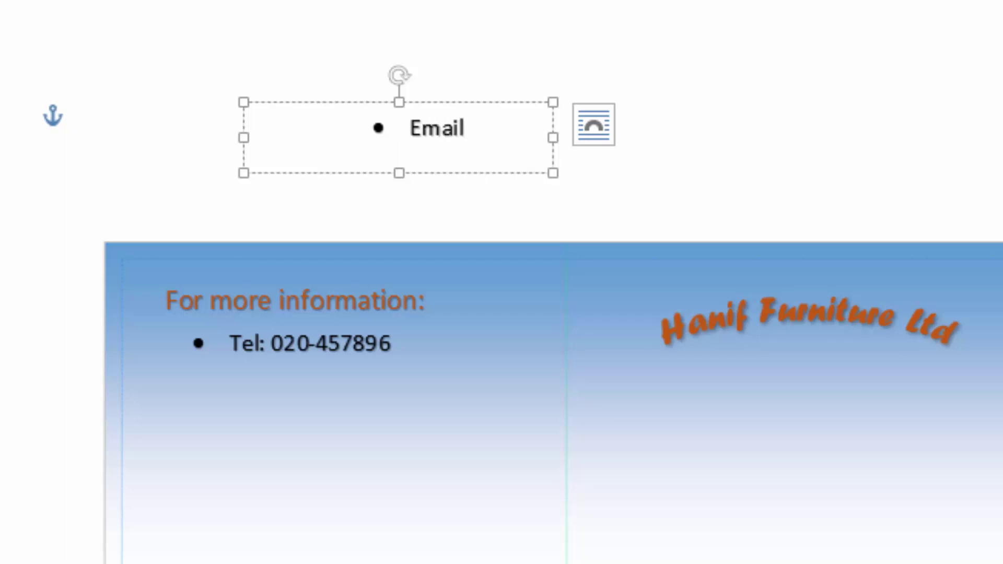
type(": info@")
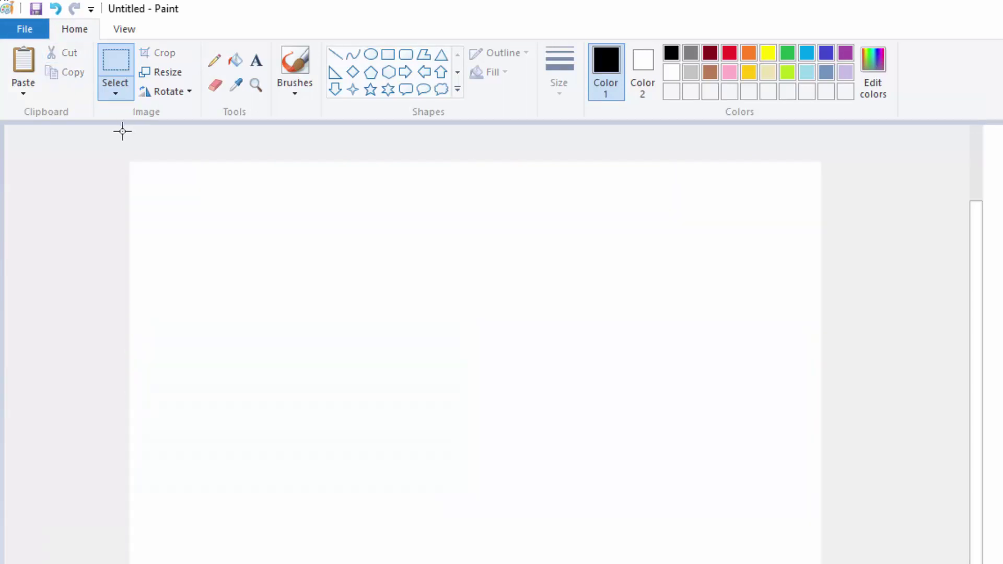
Step: Paste the Word screenshot into Paint at the top-left and select the contact-information block
left_click(23, 63)
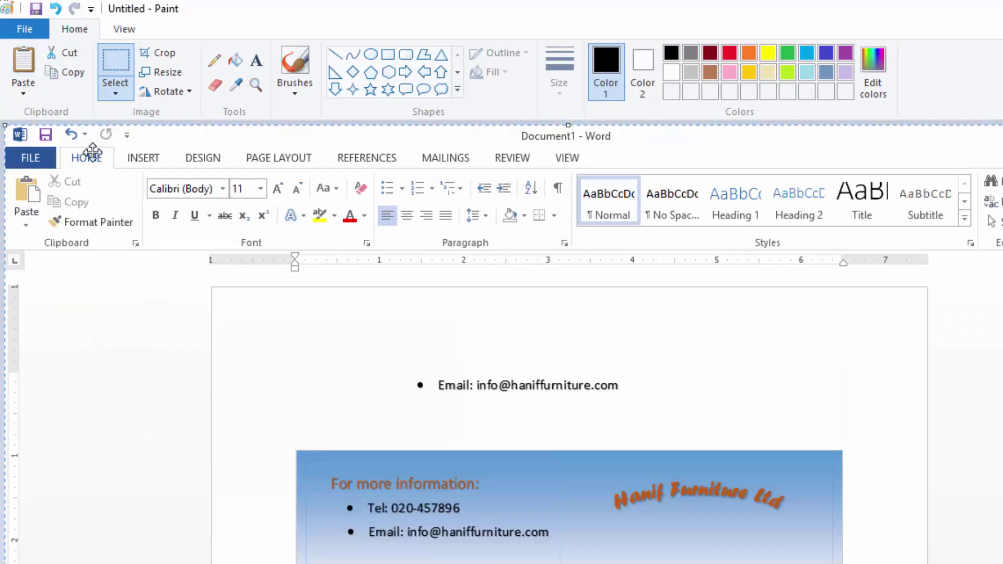
left_click_drag(472, 504, 294, 231)
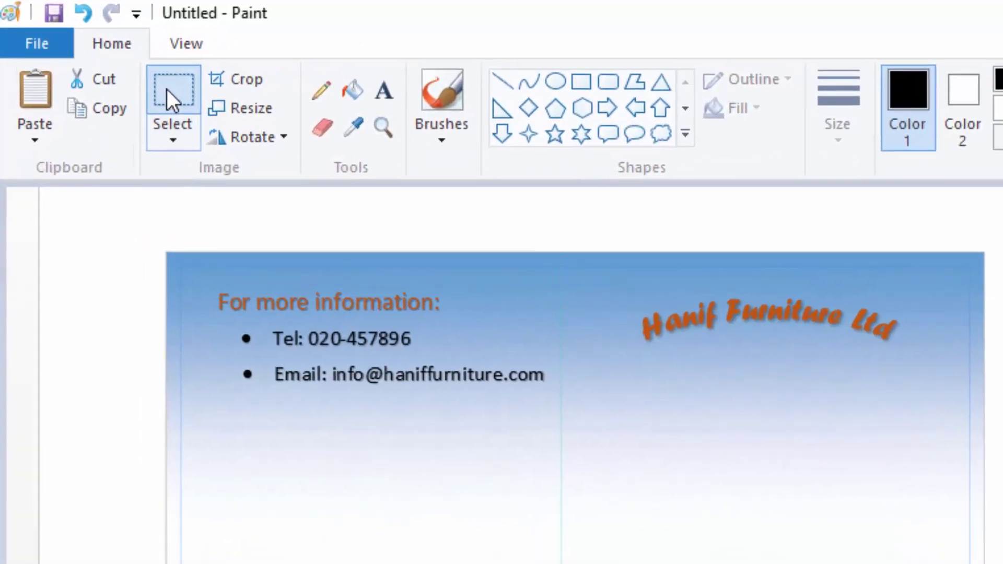
left_click(122, 64)
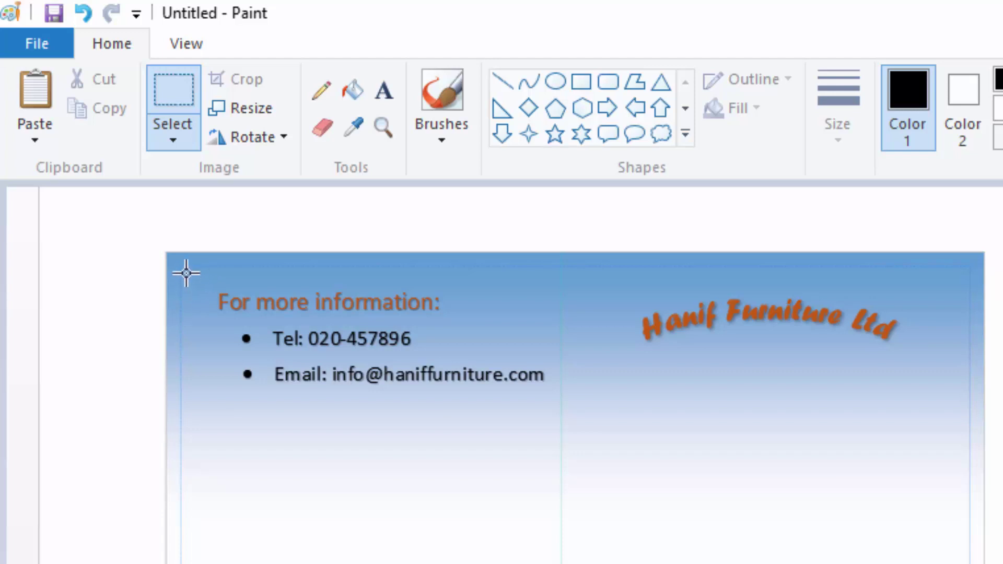
left_click_drag(184, 272, 557, 396)
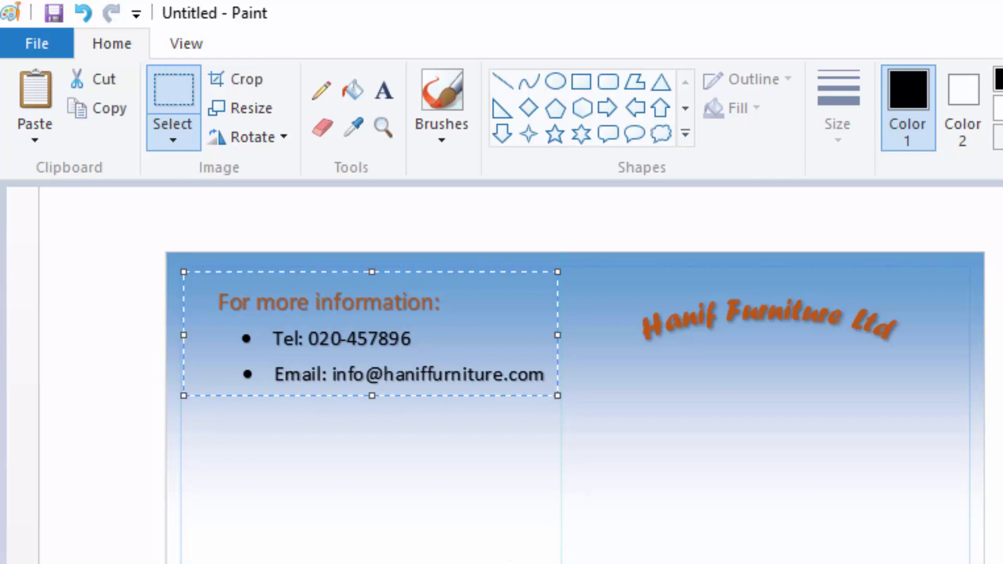
Step: Paste the contact-information picture into page 1's upper left in Publisher and enlarge it
key("alt+Tab")
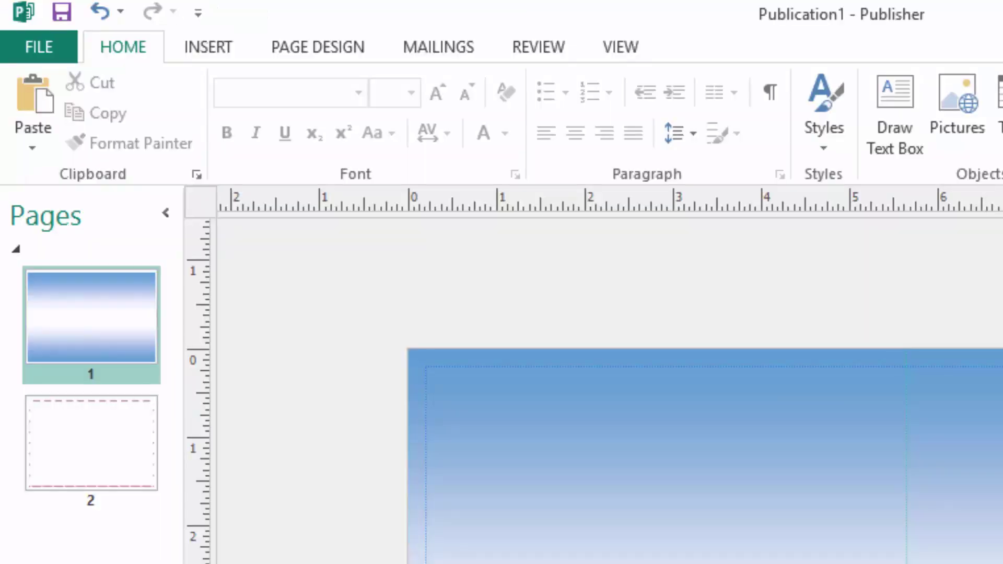
left_click(26, 92)
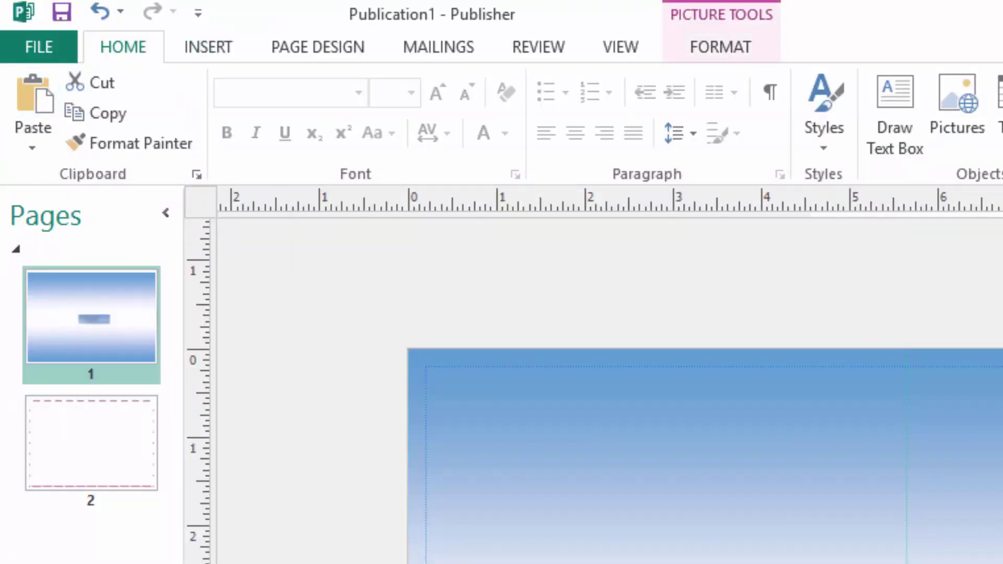
left_click_drag(846, 562, 635, 410)
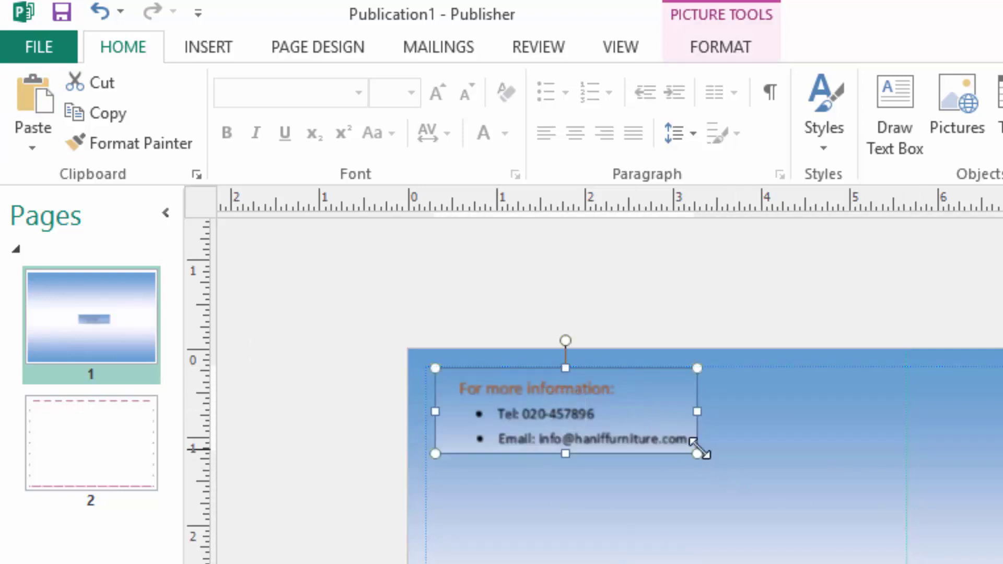
left_click_drag(697, 454, 898, 516)
Step: Select the curved Hanif Furniture Ltd title in the Paint screenshot and return to Publisher
left_click(851, 560)
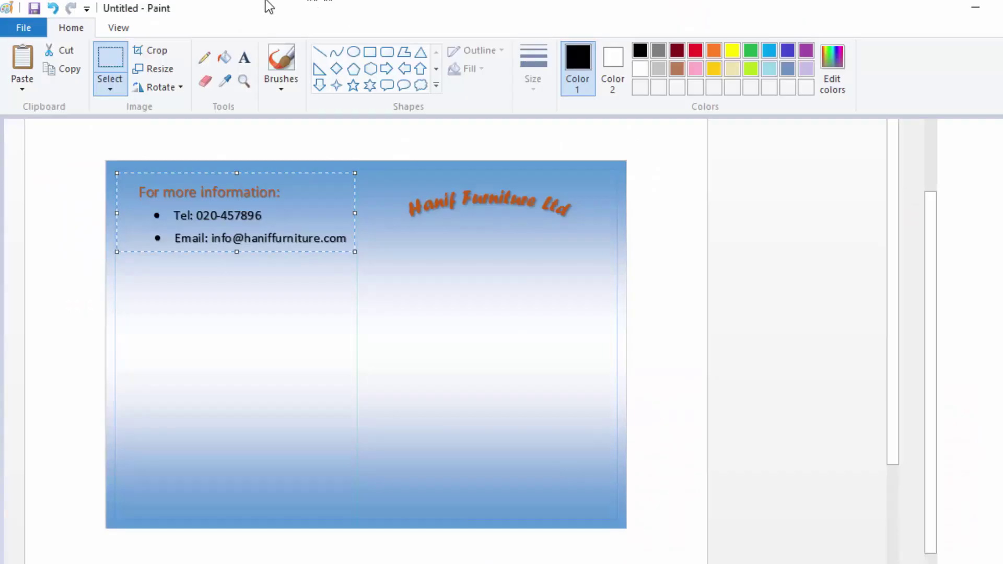
left_click(112, 52)
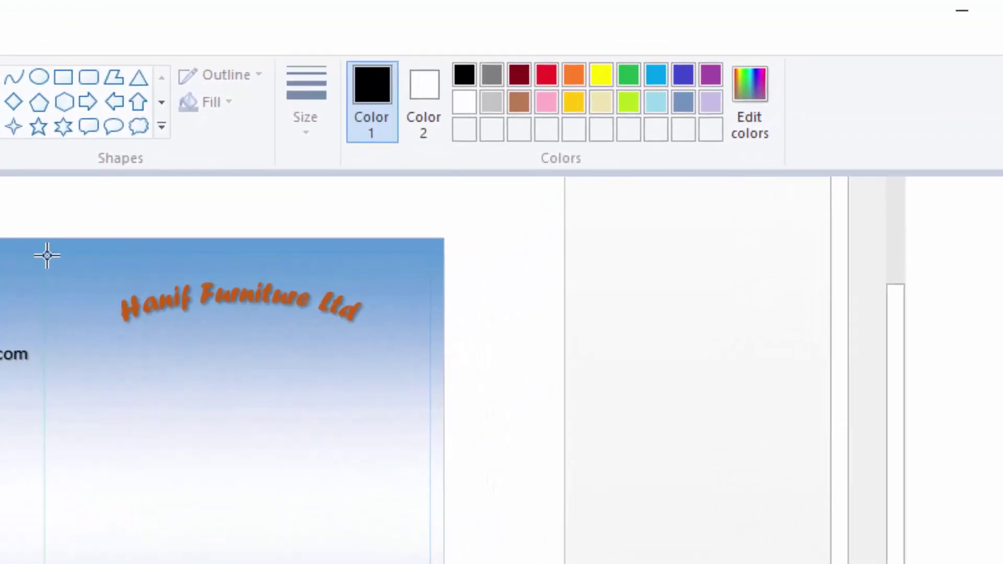
left_click_drag(47, 256, 428, 336)
left_click_drag(426, 336, 427, 338)
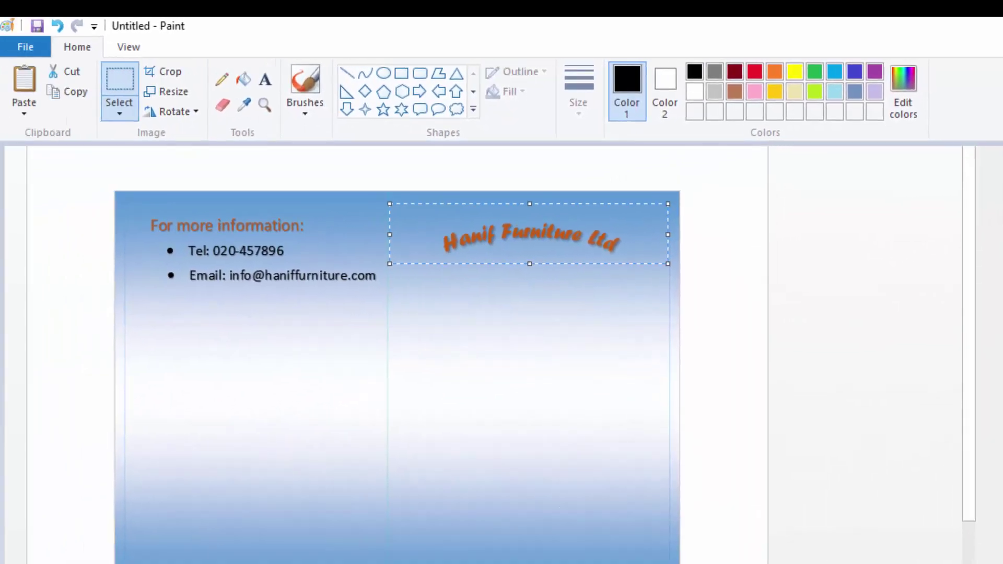
key("alt+Tab")
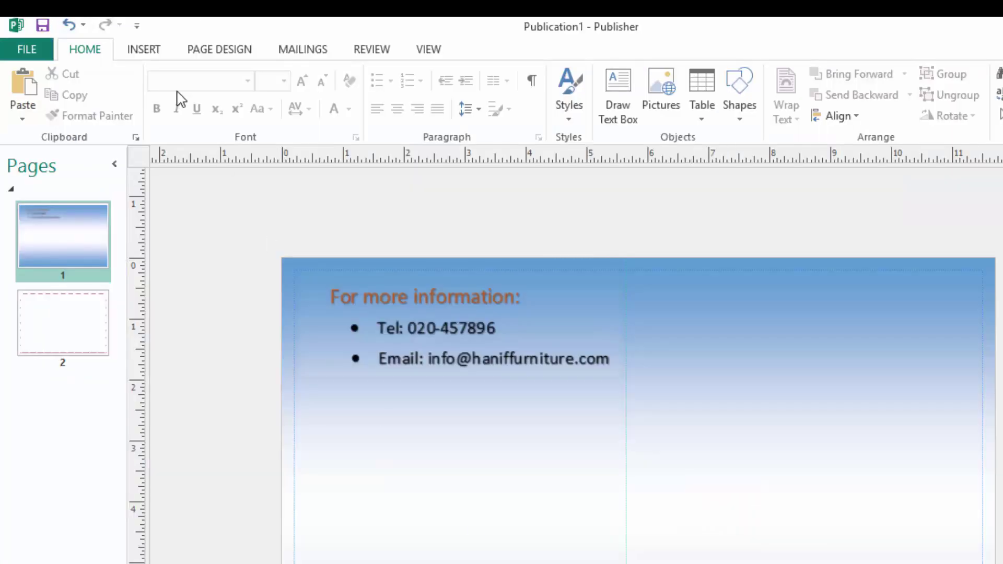
Step: Paste and enlarge the company title picture, then insert desk picture 6 from FURNITURE
left_click(22, 86)
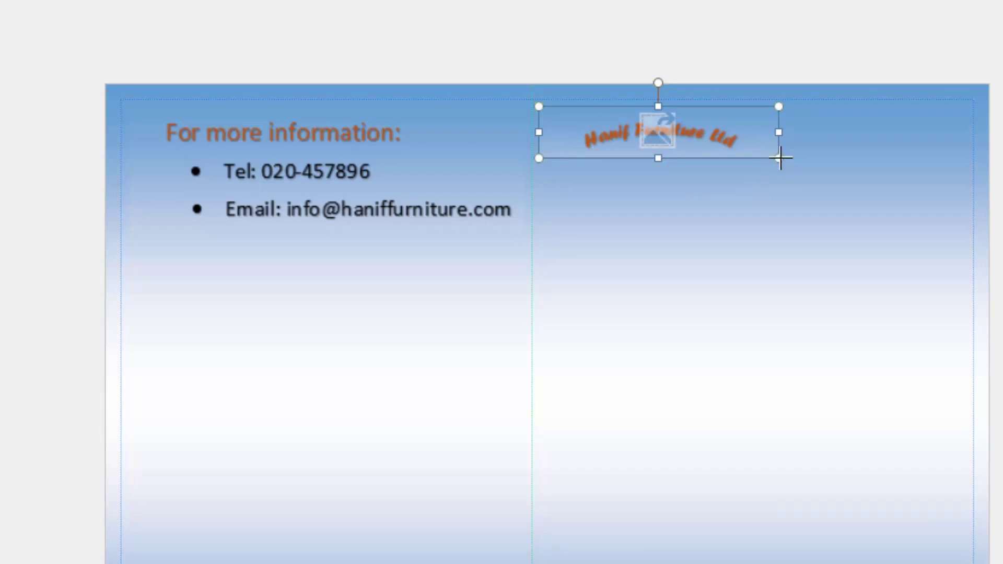
left_click_drag(794, 166, 798, 198)
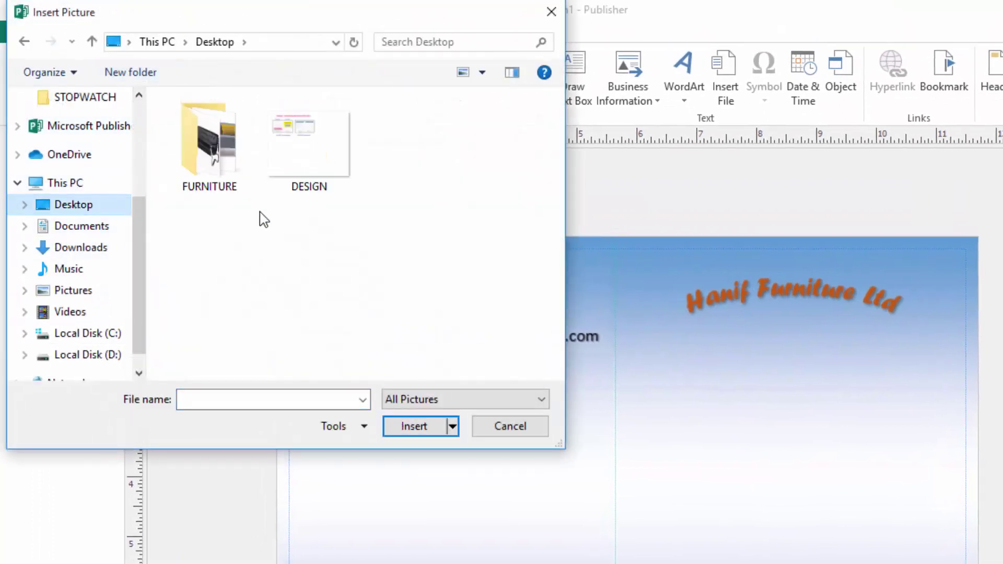
double_click(220, 165)
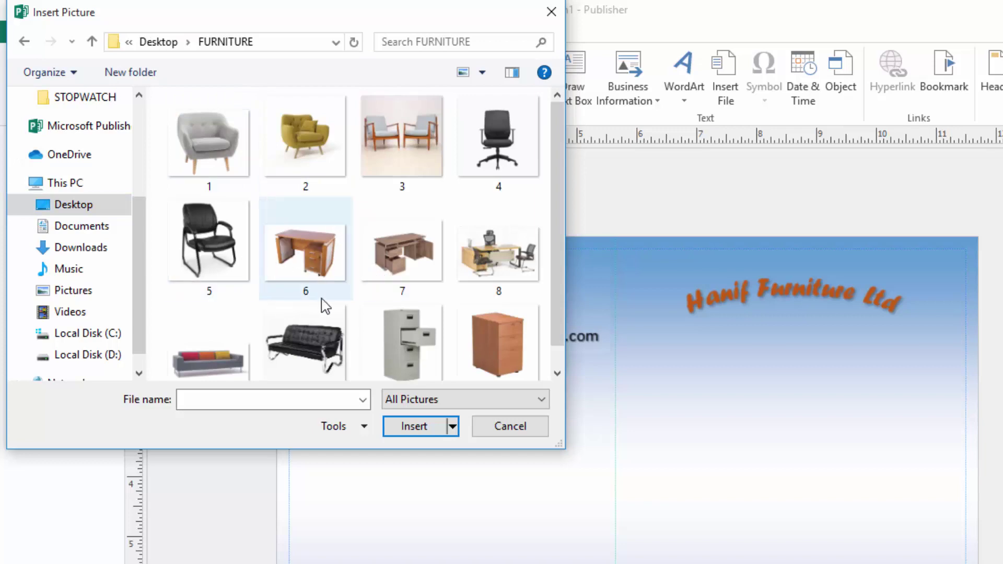
left_click(302, 257)
left_click(414, 427)
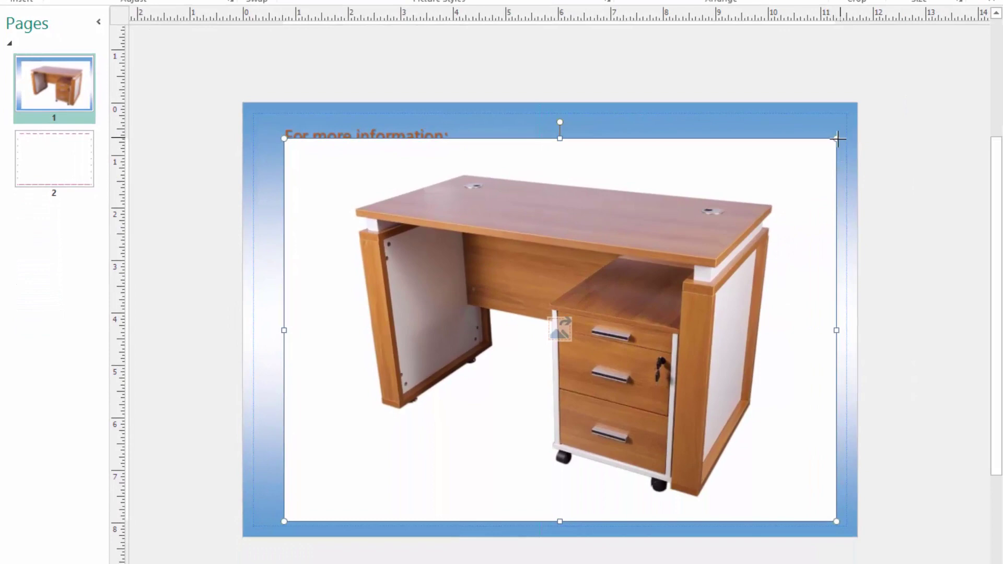
Step: Shrink the desk photo and position it under the title on the page's right half
left_click_drag(837, 138, 596, 305)
left_click_drag(386, 465, 644, 364)
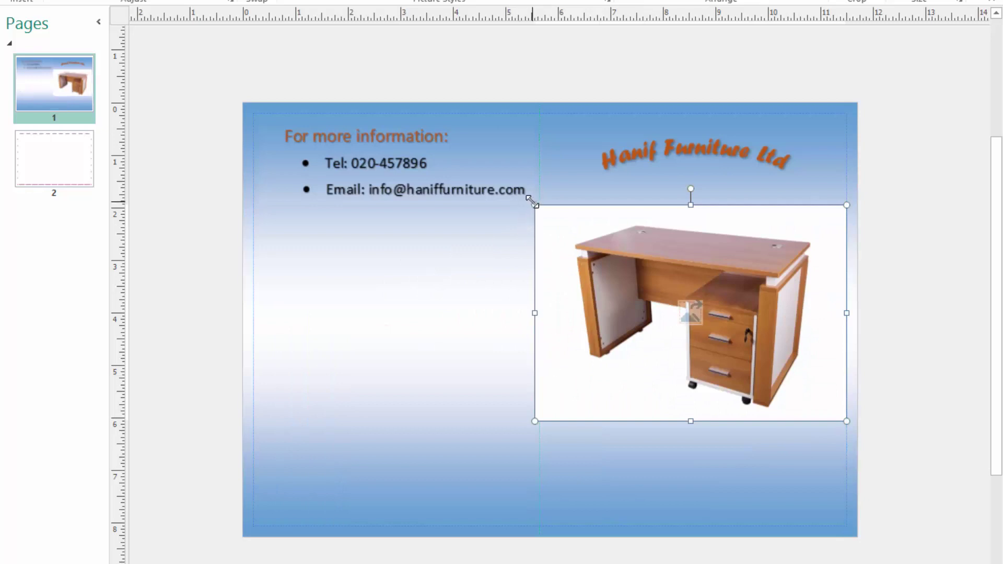
left_click_drag(531, 200, 651, 244)
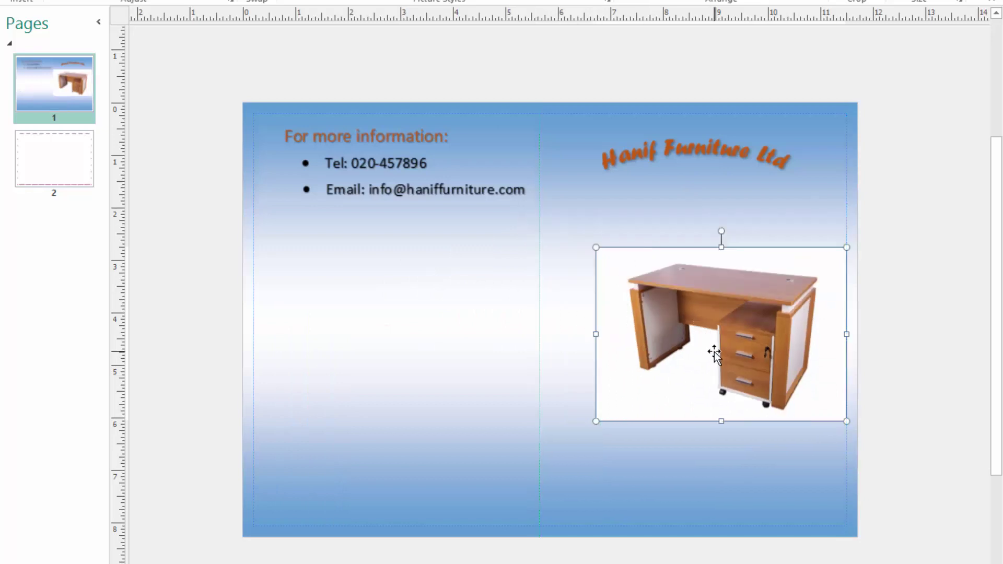
left_click_drag(717, 352, 697, 335)
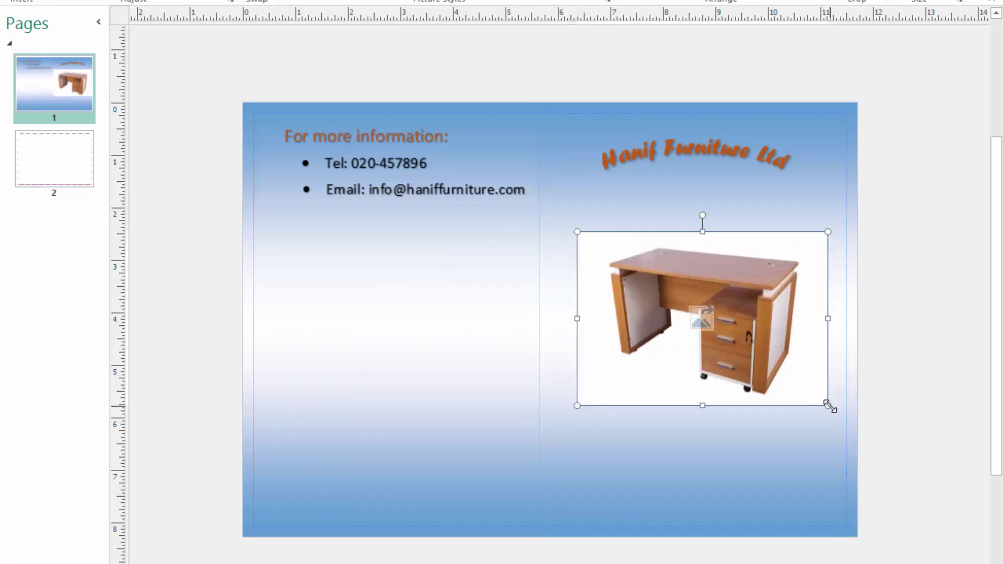
left_click_drag(812, 395, 799, 385)
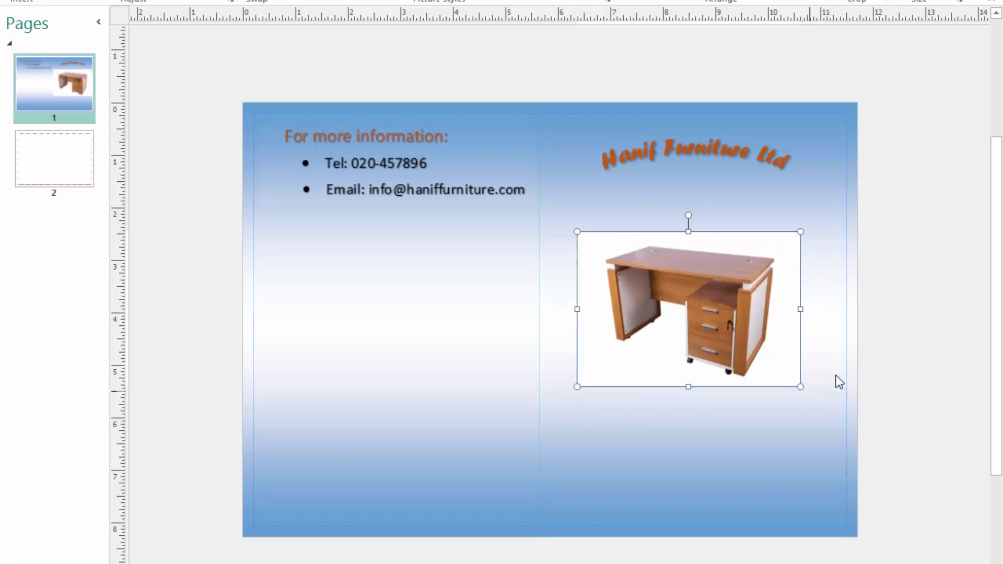
left_click(907, 291)
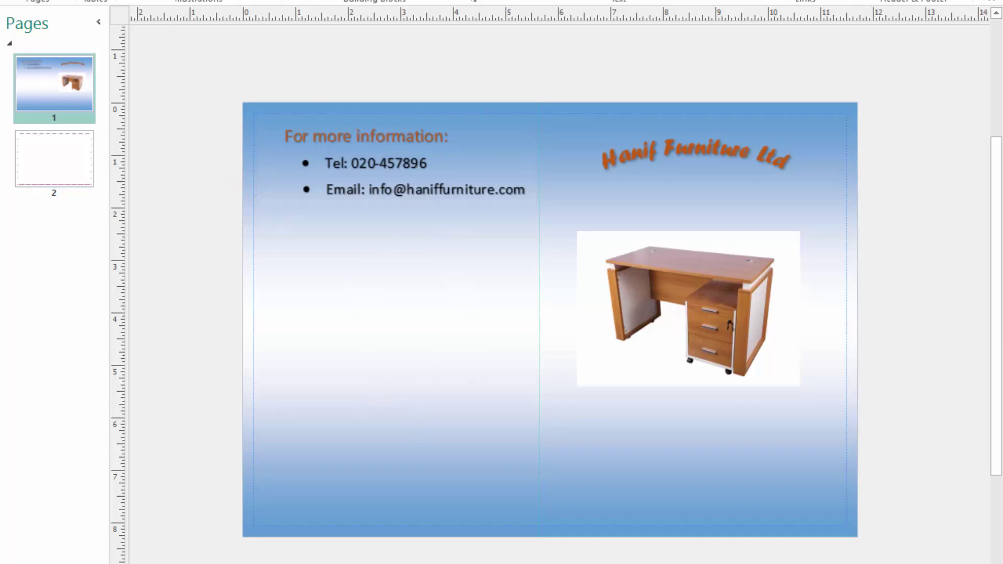
Step: Insert black chair picture 5, shrink it and place it below the contact details
left_click(180, 107)
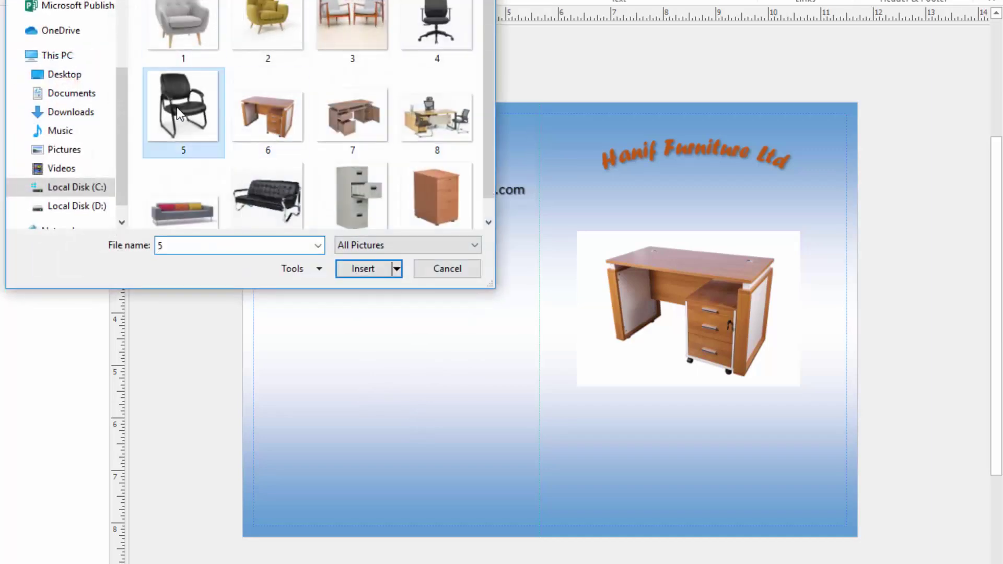
left_click(355, 269)
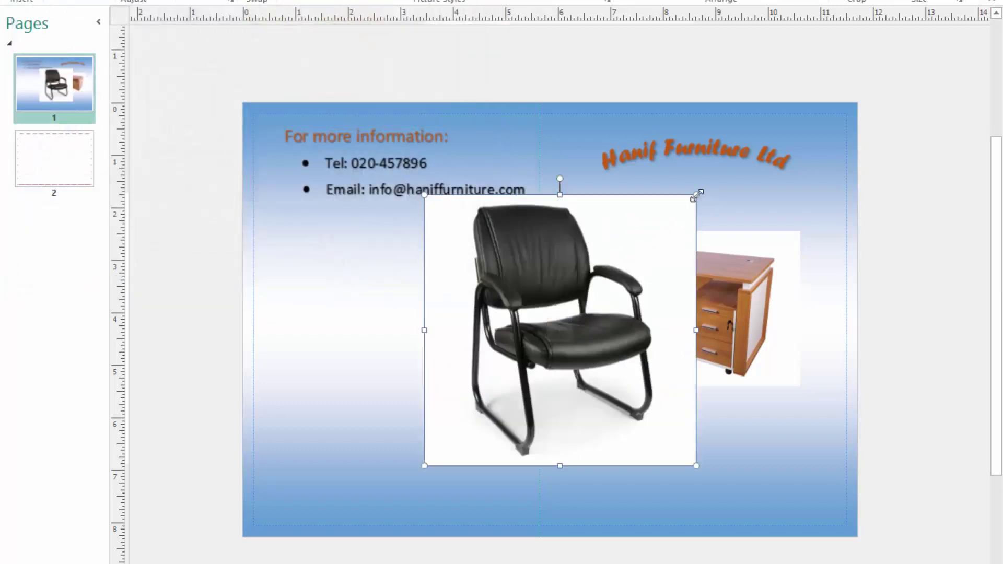
left_click_drag(676, 216, 346, 272)
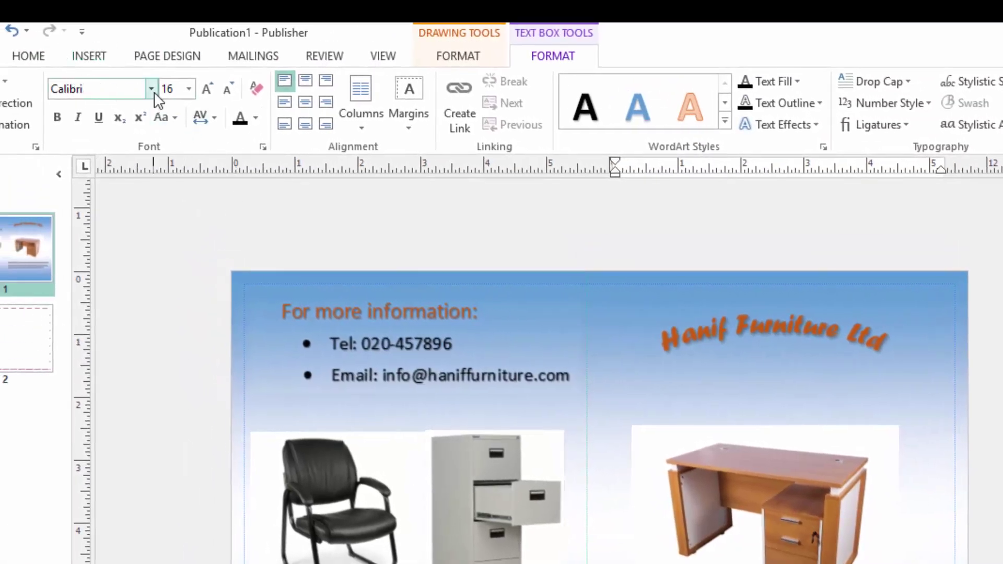
Step: Give the description a new font, a shadow effect and Accent 2 Darker 25% dark orange text
left_click(151, 89)
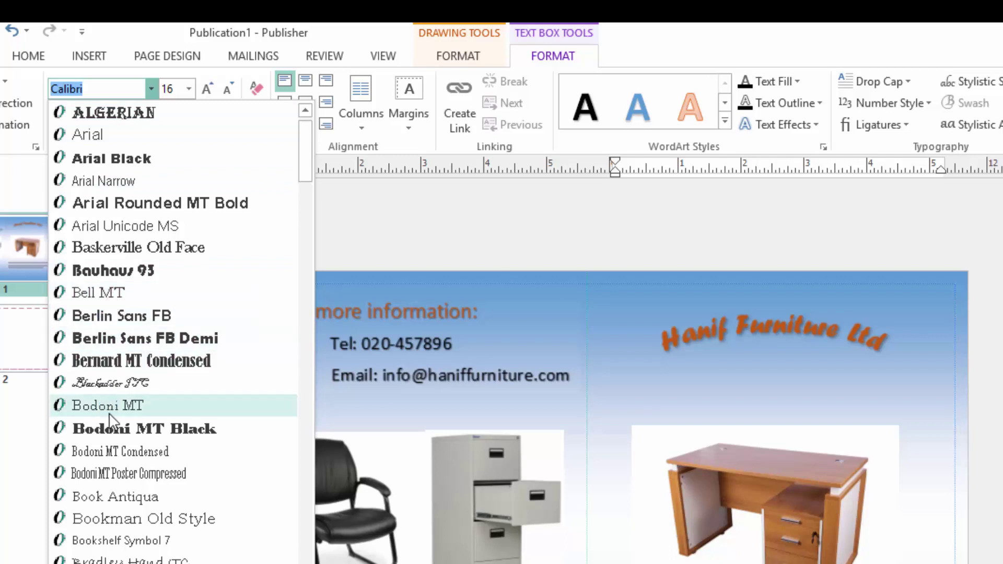
scroll(106, 470, "down", 1)
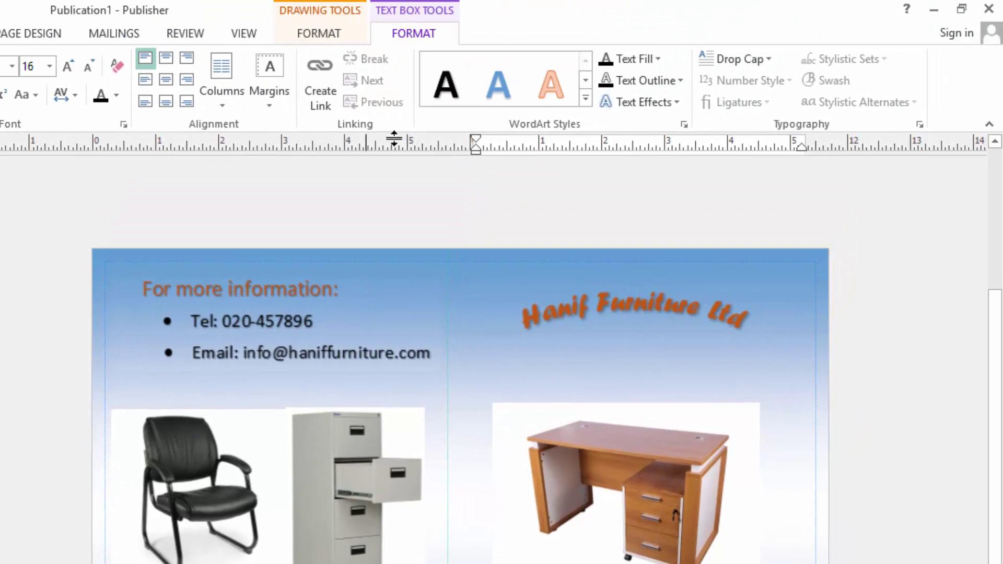
left_click(675, 102)
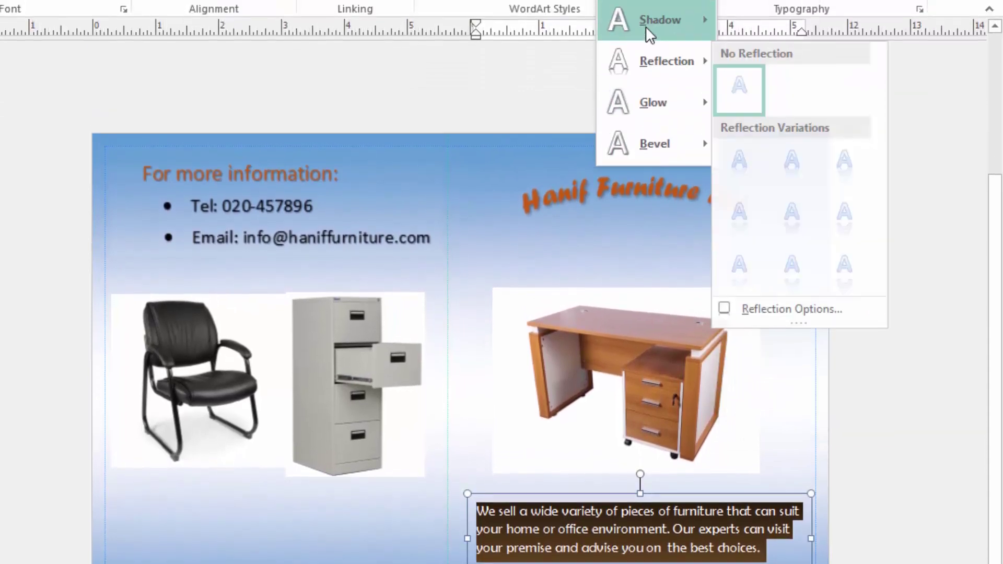
mouse_move(648, 92)
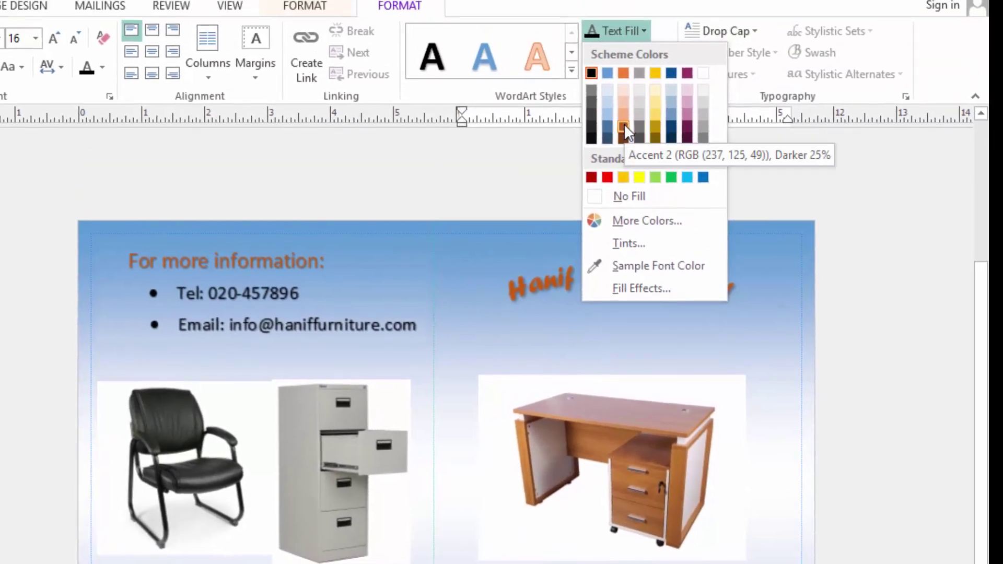
left_click(624, 124)
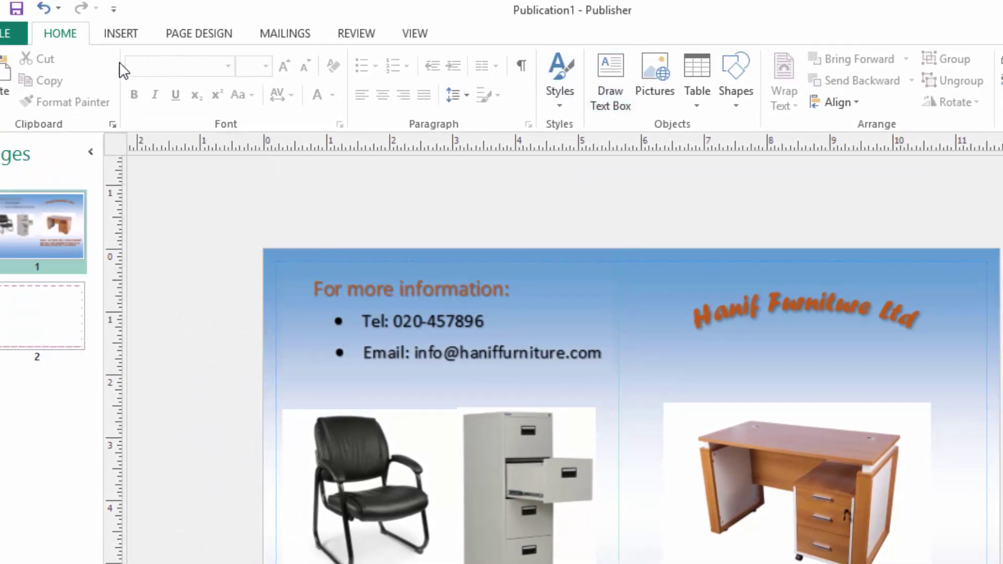
Step: Draw an oval below the chair and cabinet photos, remove its outline and choose its fill colour
left_click(119, 35)
left_click(225, 105)
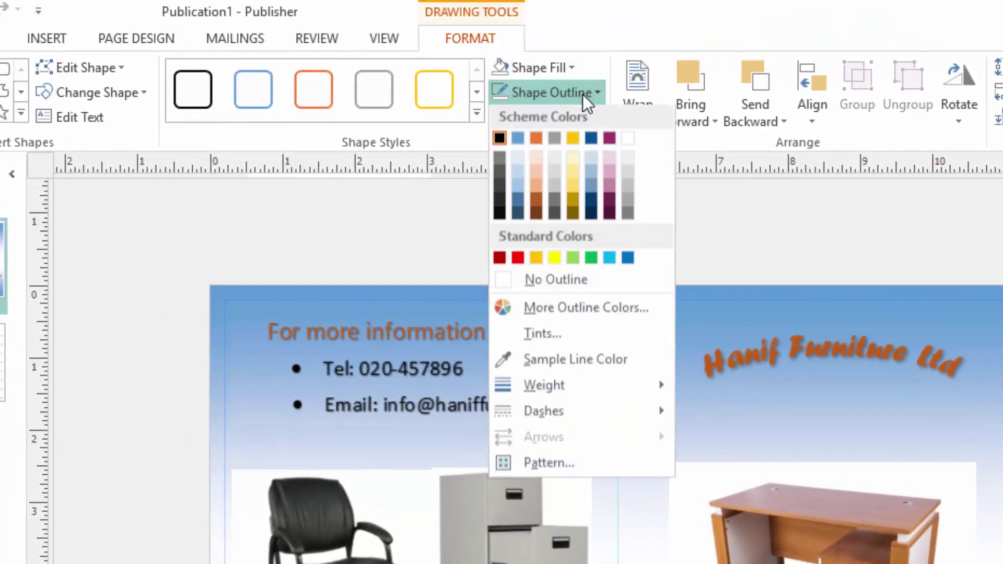
left_click(557, 283)
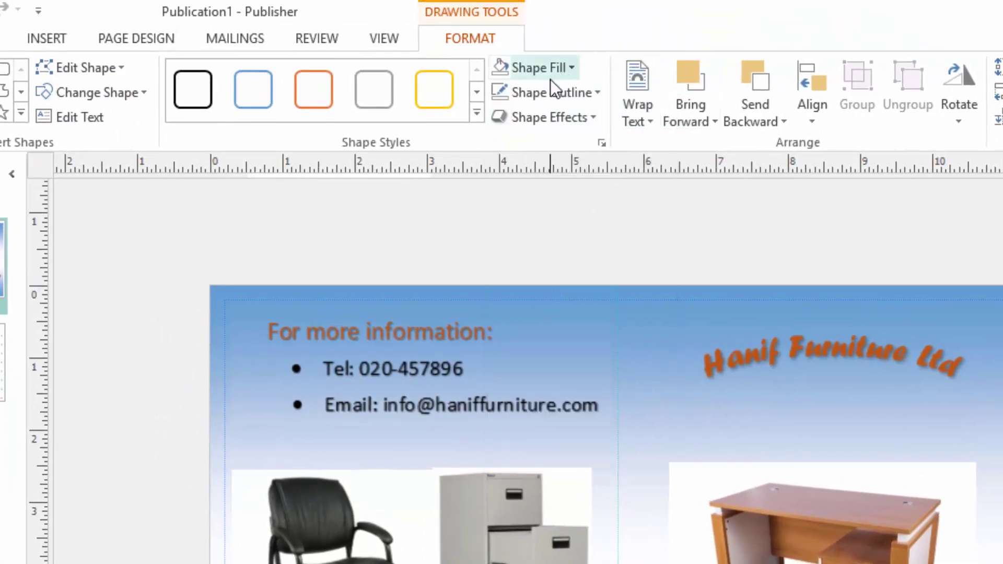
left_click(121, 36)
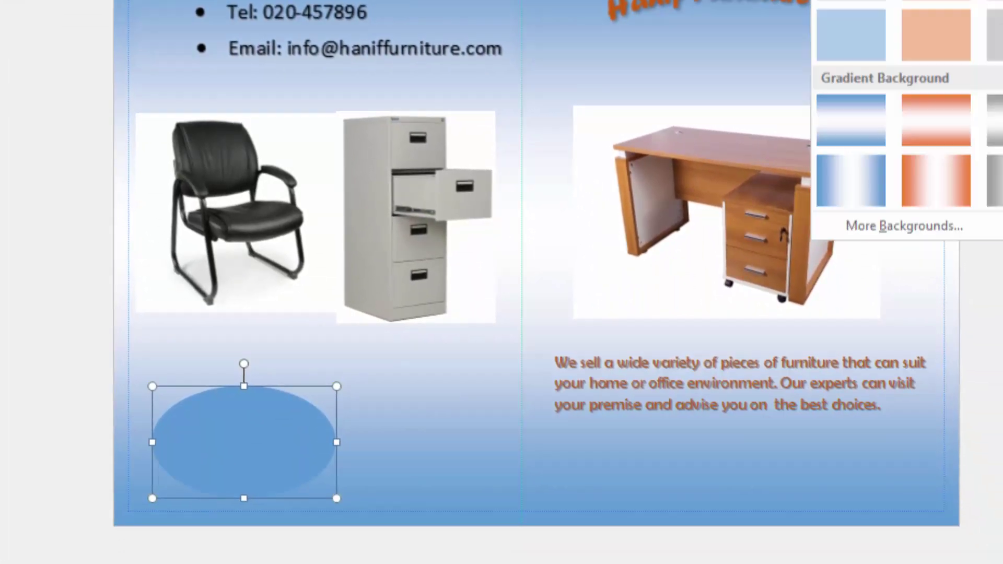
left_click(471, 38)
left_click(498, 67)
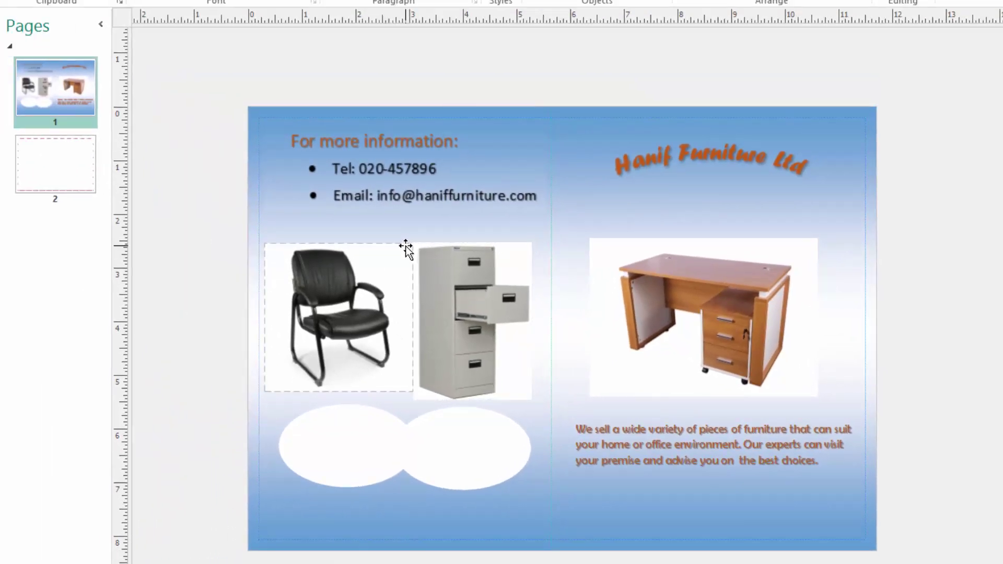
Step: On page 2, insert the grey armchair photo, shrink it and place it in the upper-left corner
left_click(53, 164)
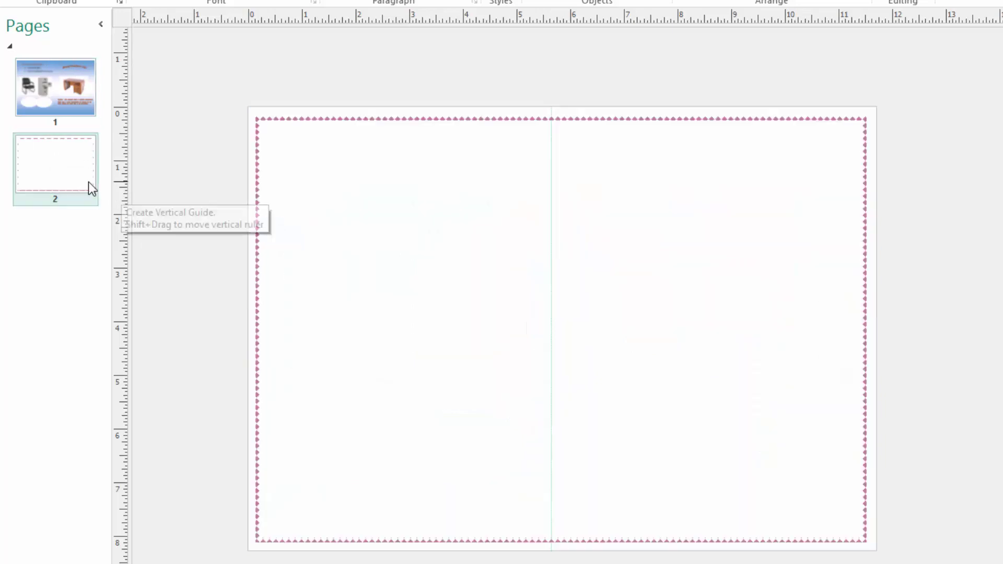
left_click(126, 28)
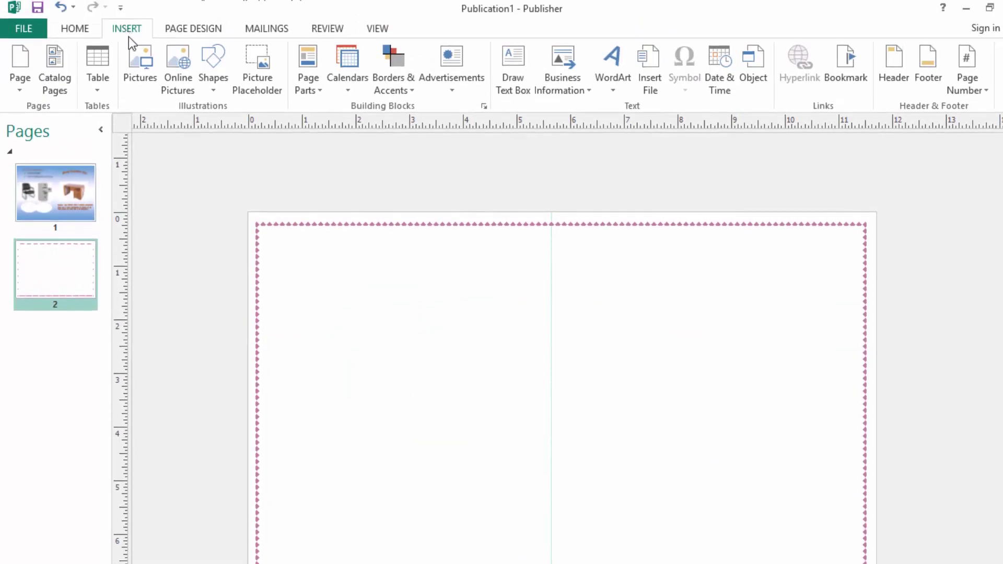
left_click(143, 78)
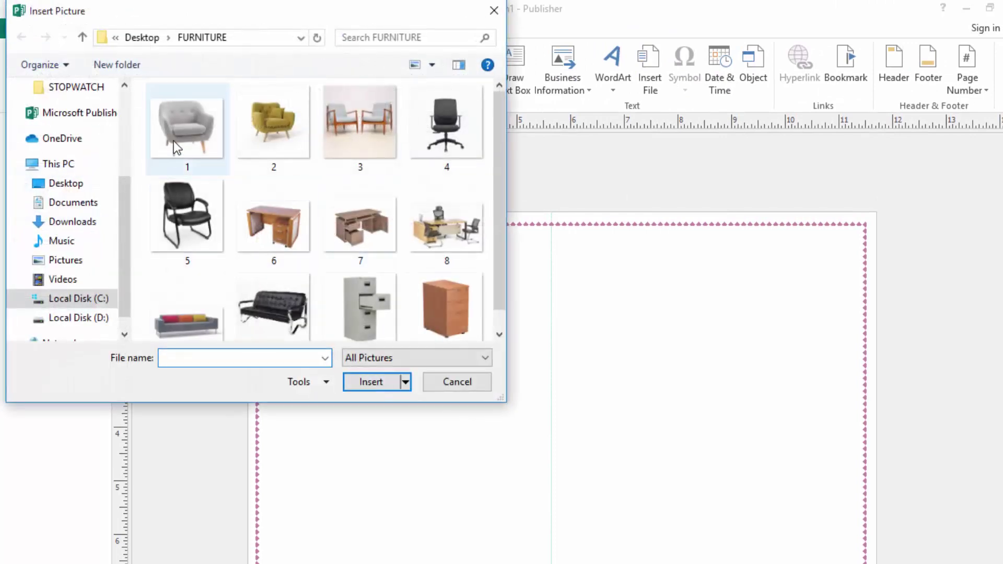
left_click(179, 145)
left_click(361, 383)
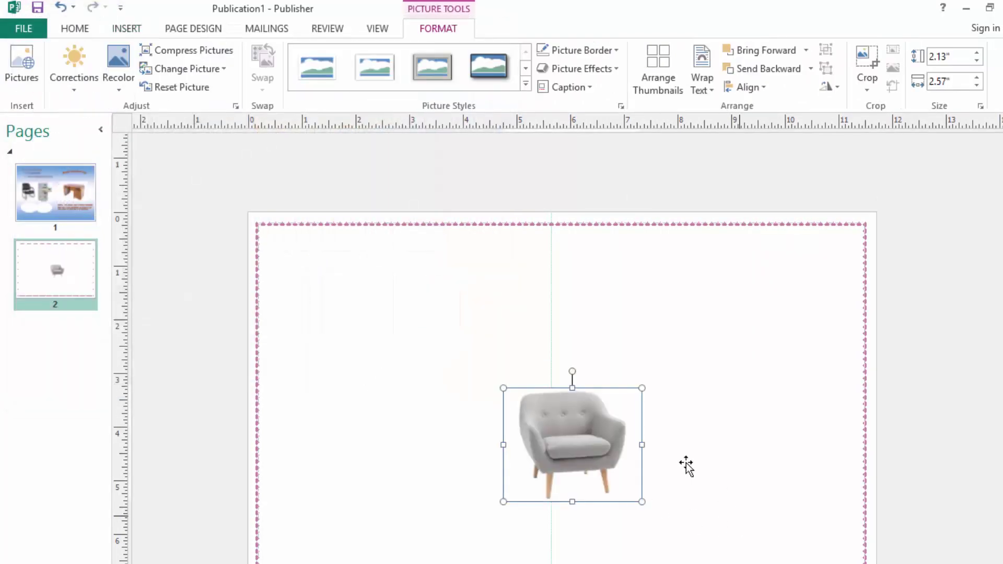
left_click_drag(642, 389, 587, 436)
left_click_drag(548, 473, 351, 305)
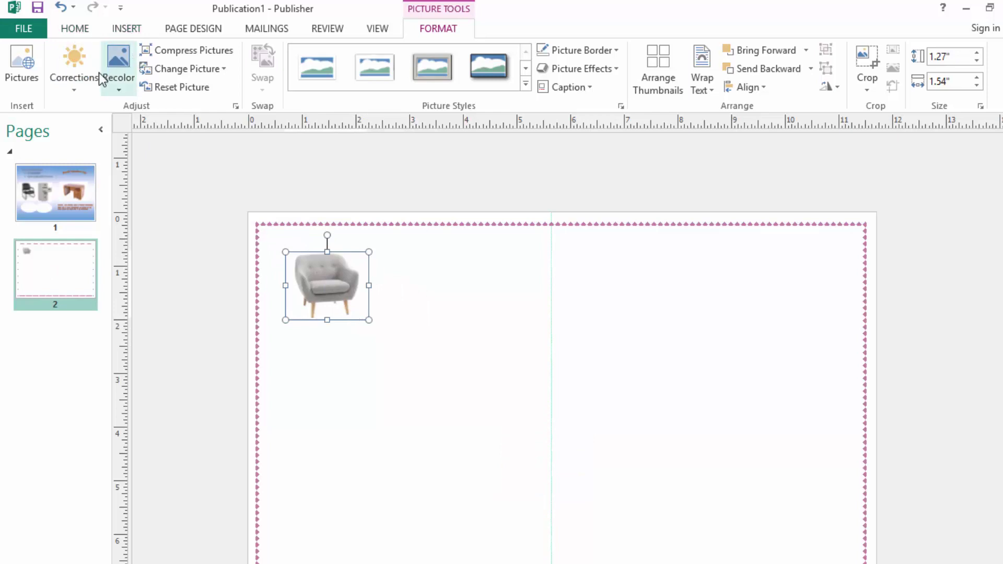
Step: Add the black sofa photo, align it to the guide, crop it and shrink it
left_click(132, 30)
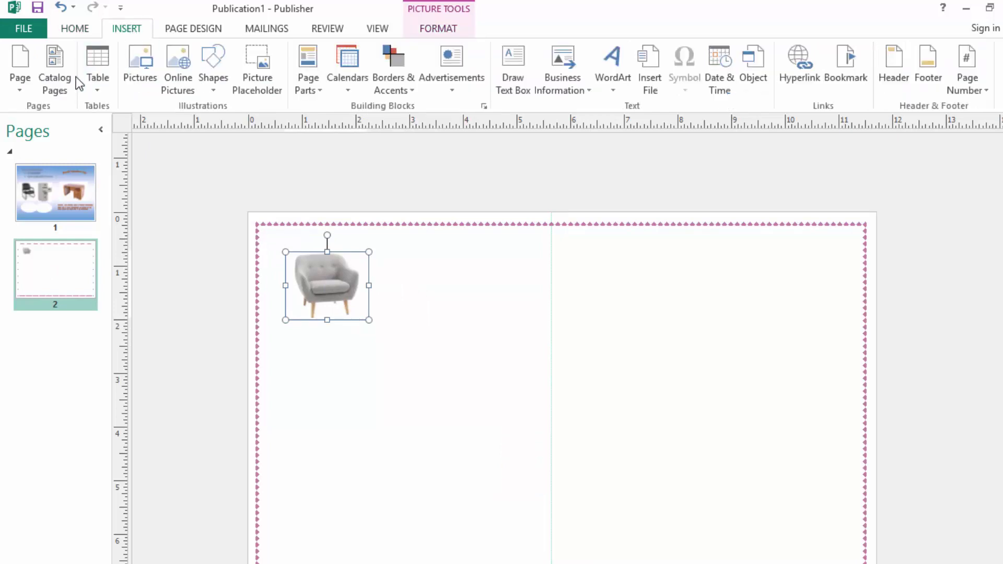
left_click(140, 65)
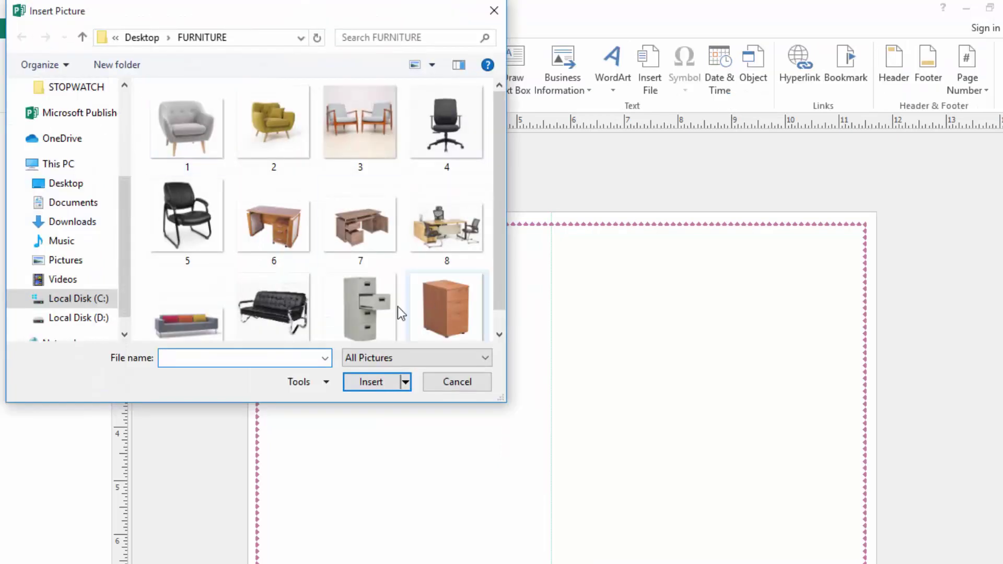
left_click(268, 302)
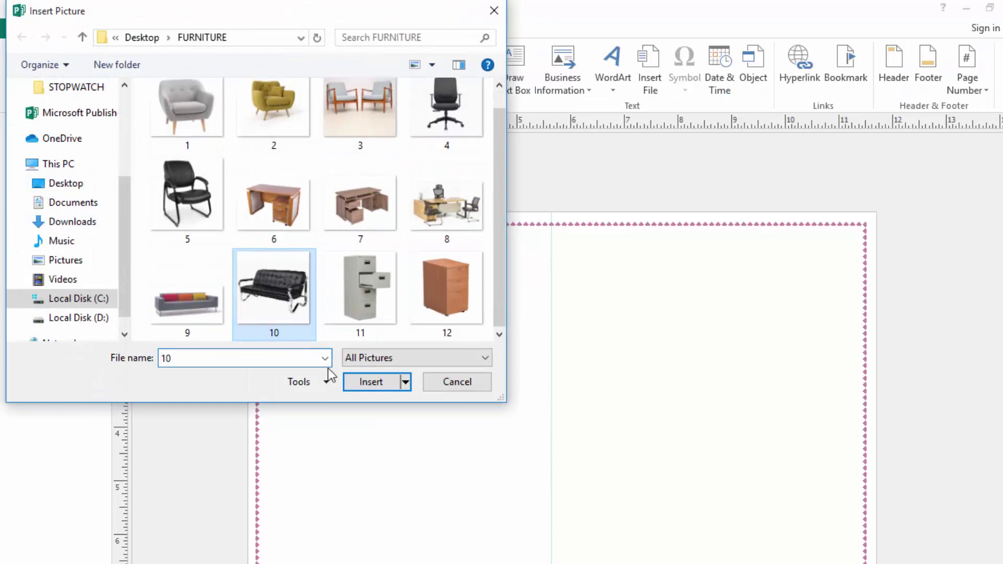
left_click(374, 382)
left_click_drag(602, 360, 567, 343)
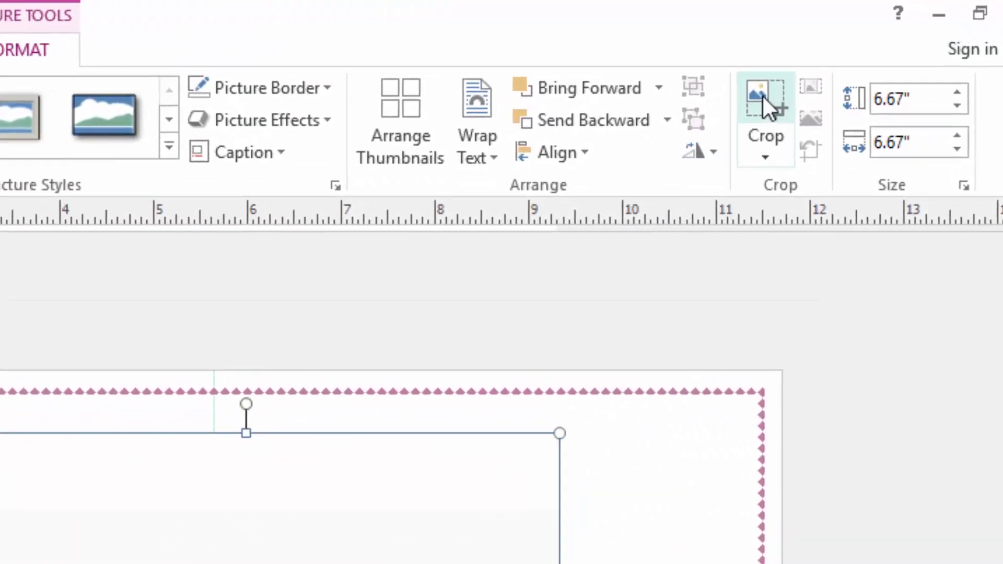
left_click(852, 62)
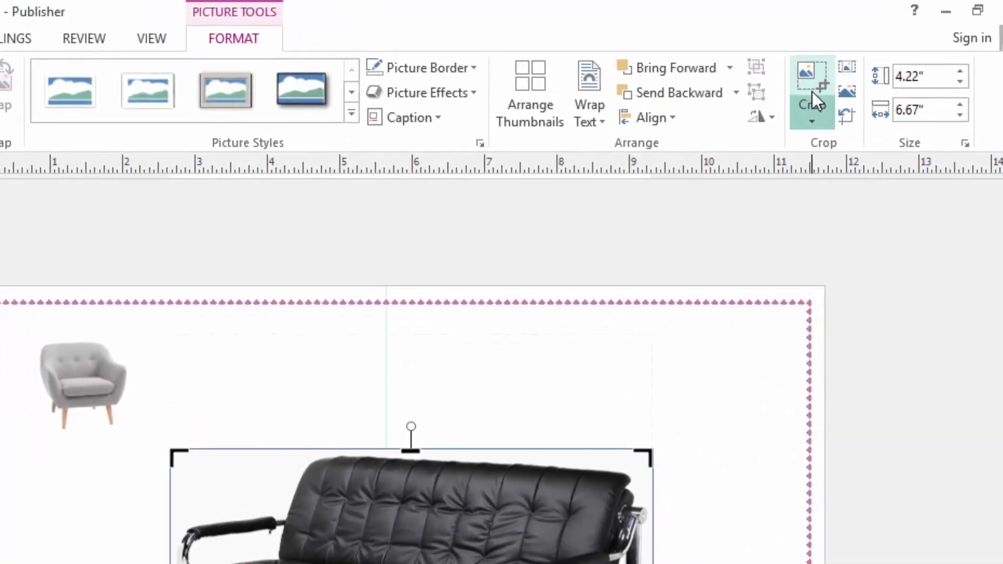
left_click(814, 79)
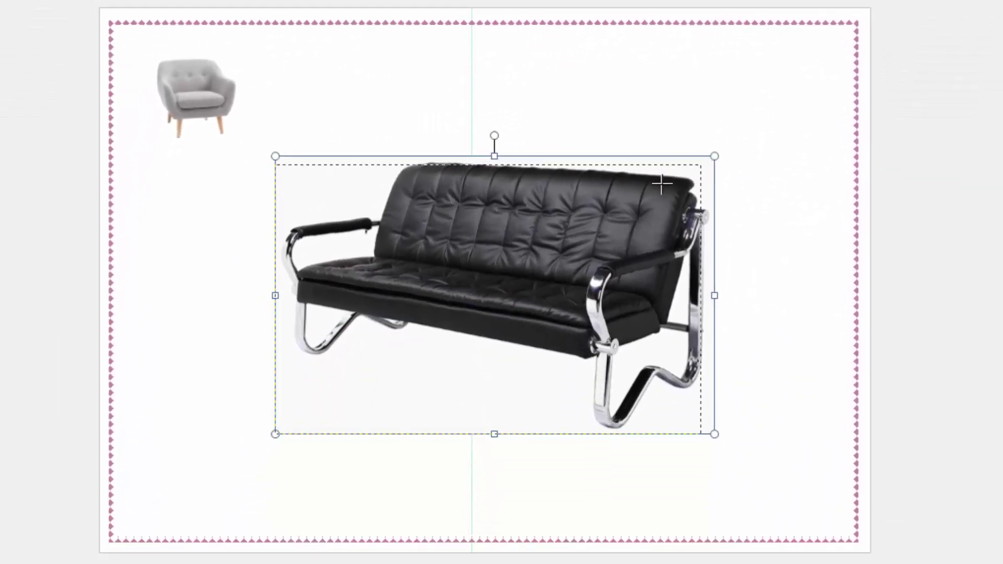
left_click_drag(662, 184, 498, 271)
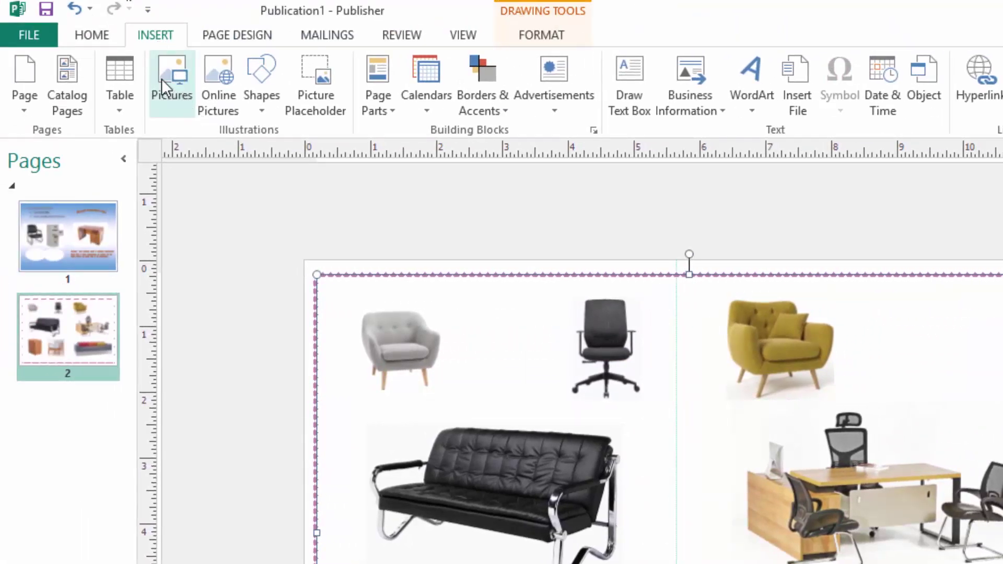
Step: Insert the black leather chair photo into the collage's top-right corner on page 2
left_click(162, 83)
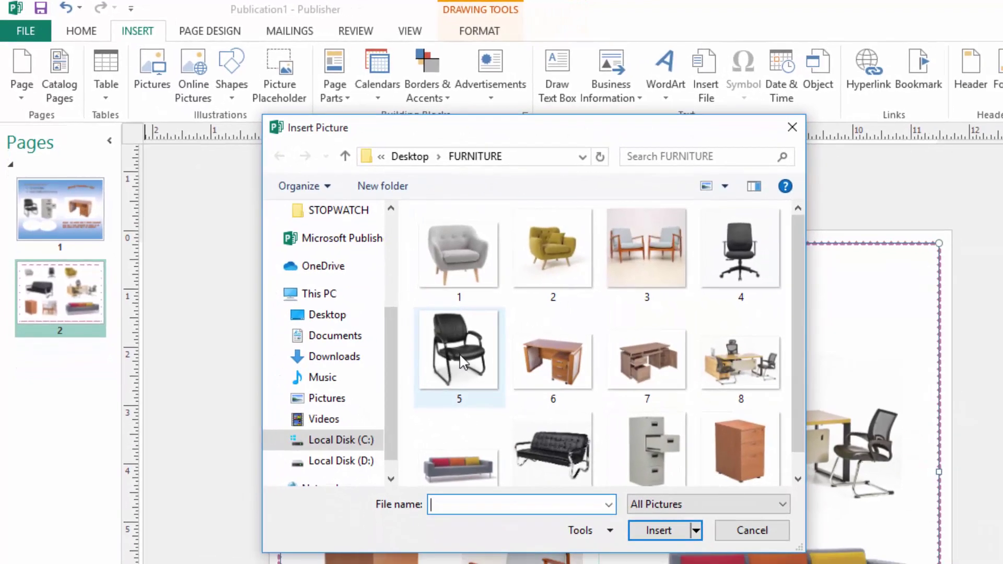
left_click(457, 351)
left_click(686, 532)
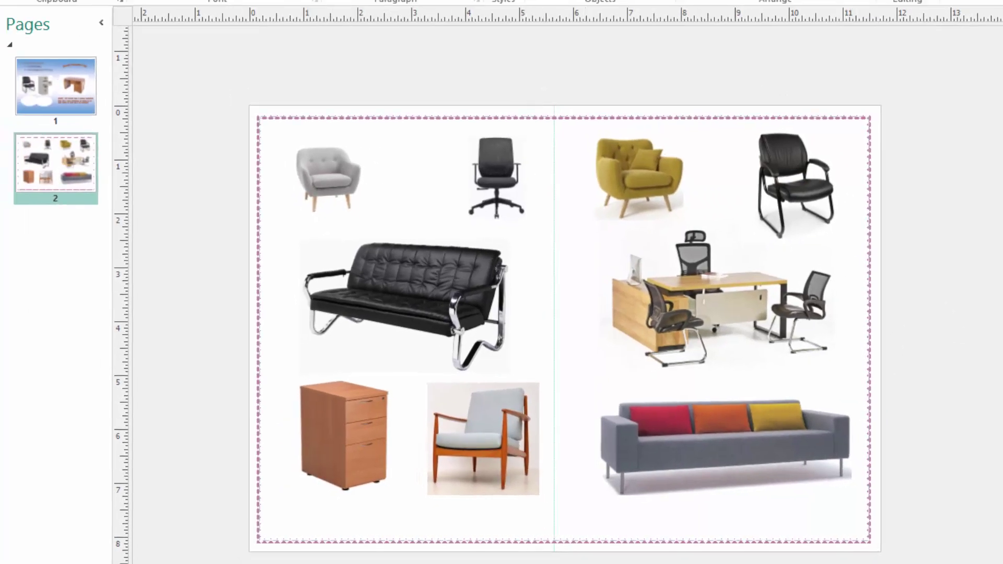
left_click(43, 65)
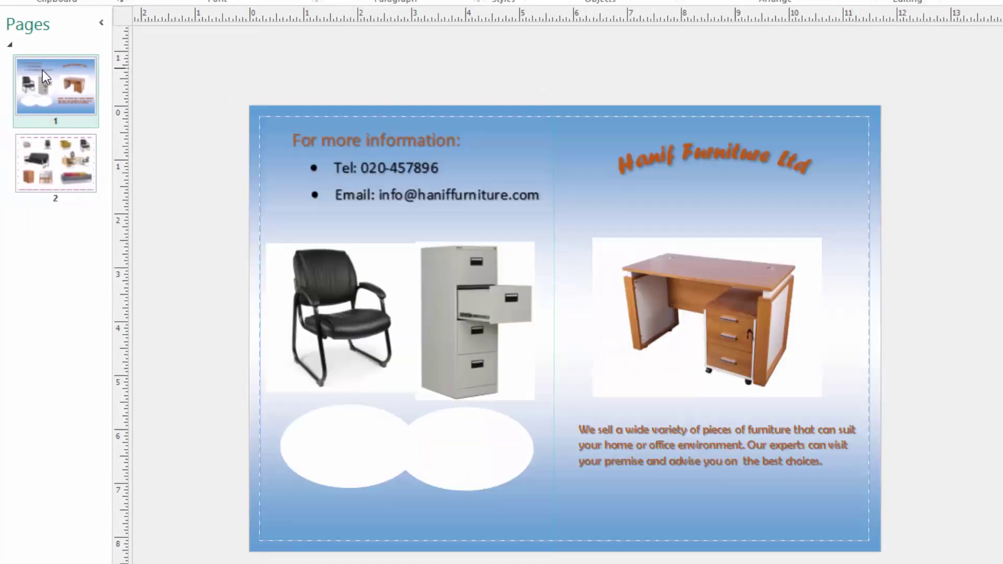
left_click(57, 165)
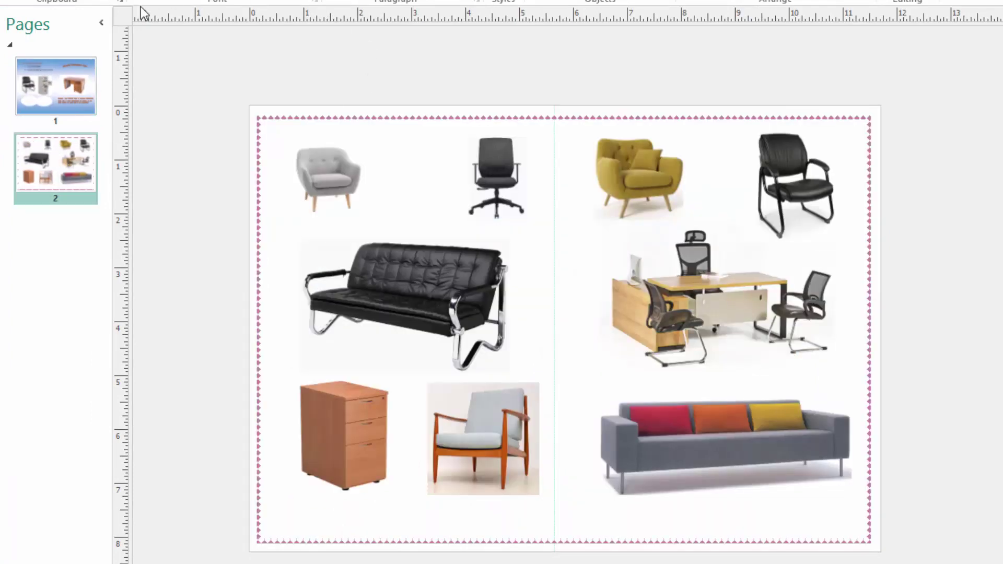
key("Up")
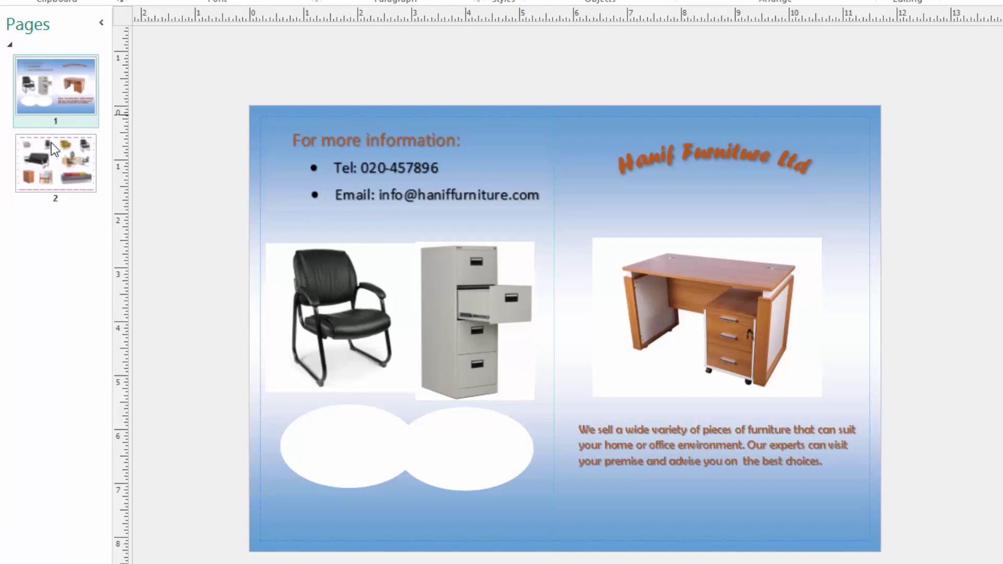
left_click(54, 172)
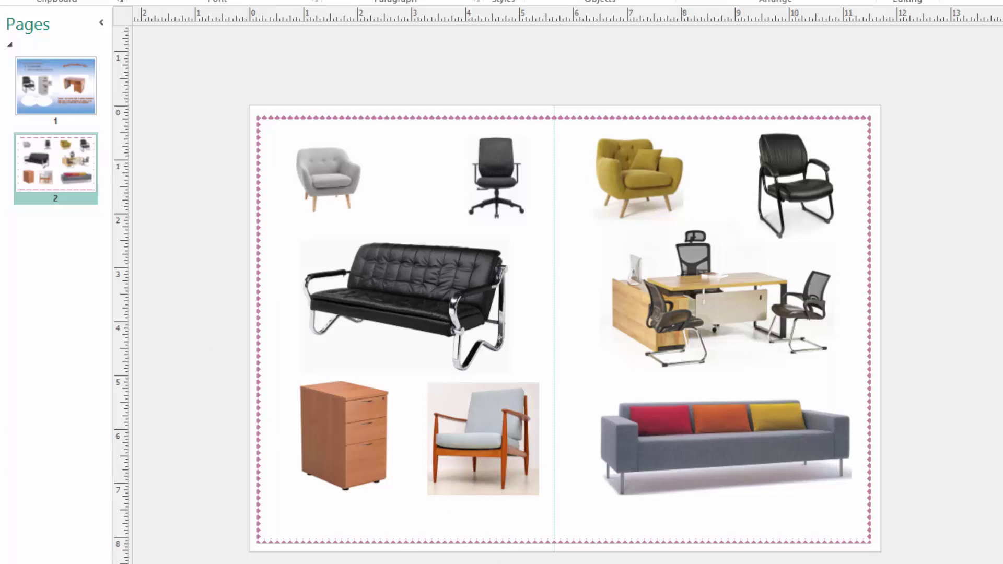
key("F10")
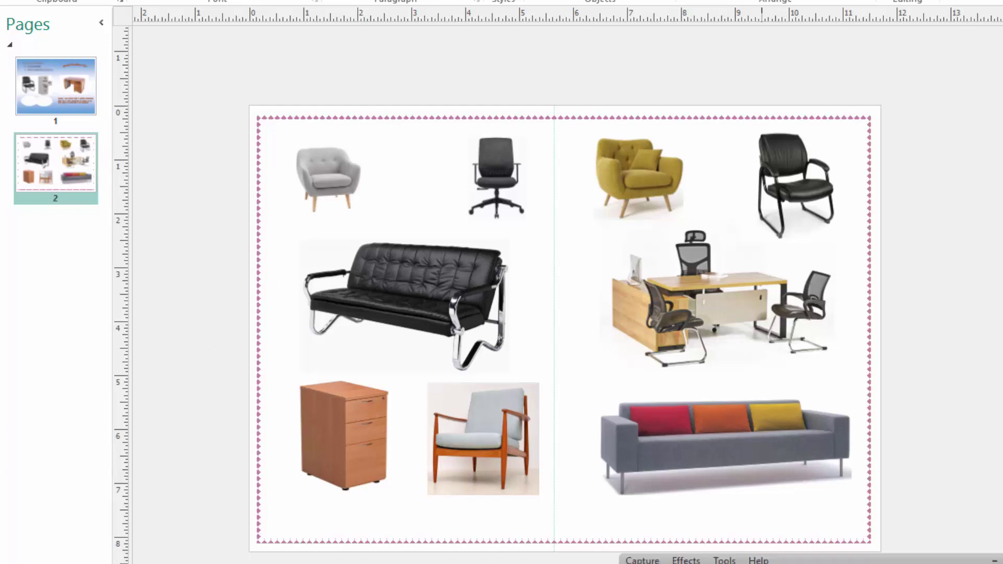